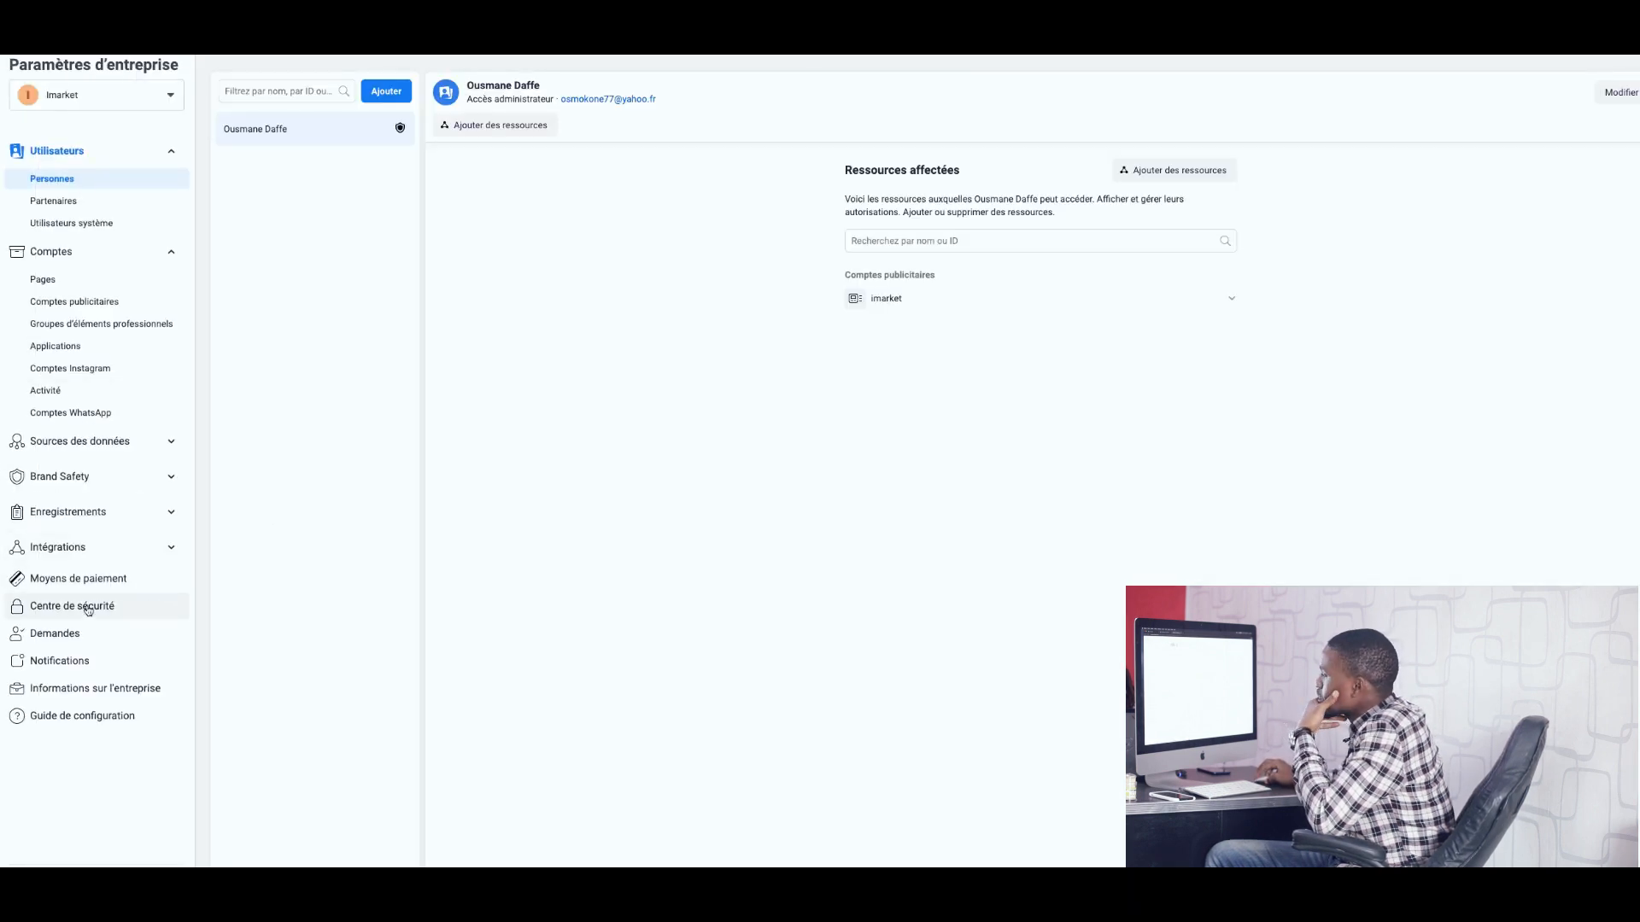
Open the Centre de sécurité and start the business verification under Vérification de l'entreprise.
left_click(86, 608)
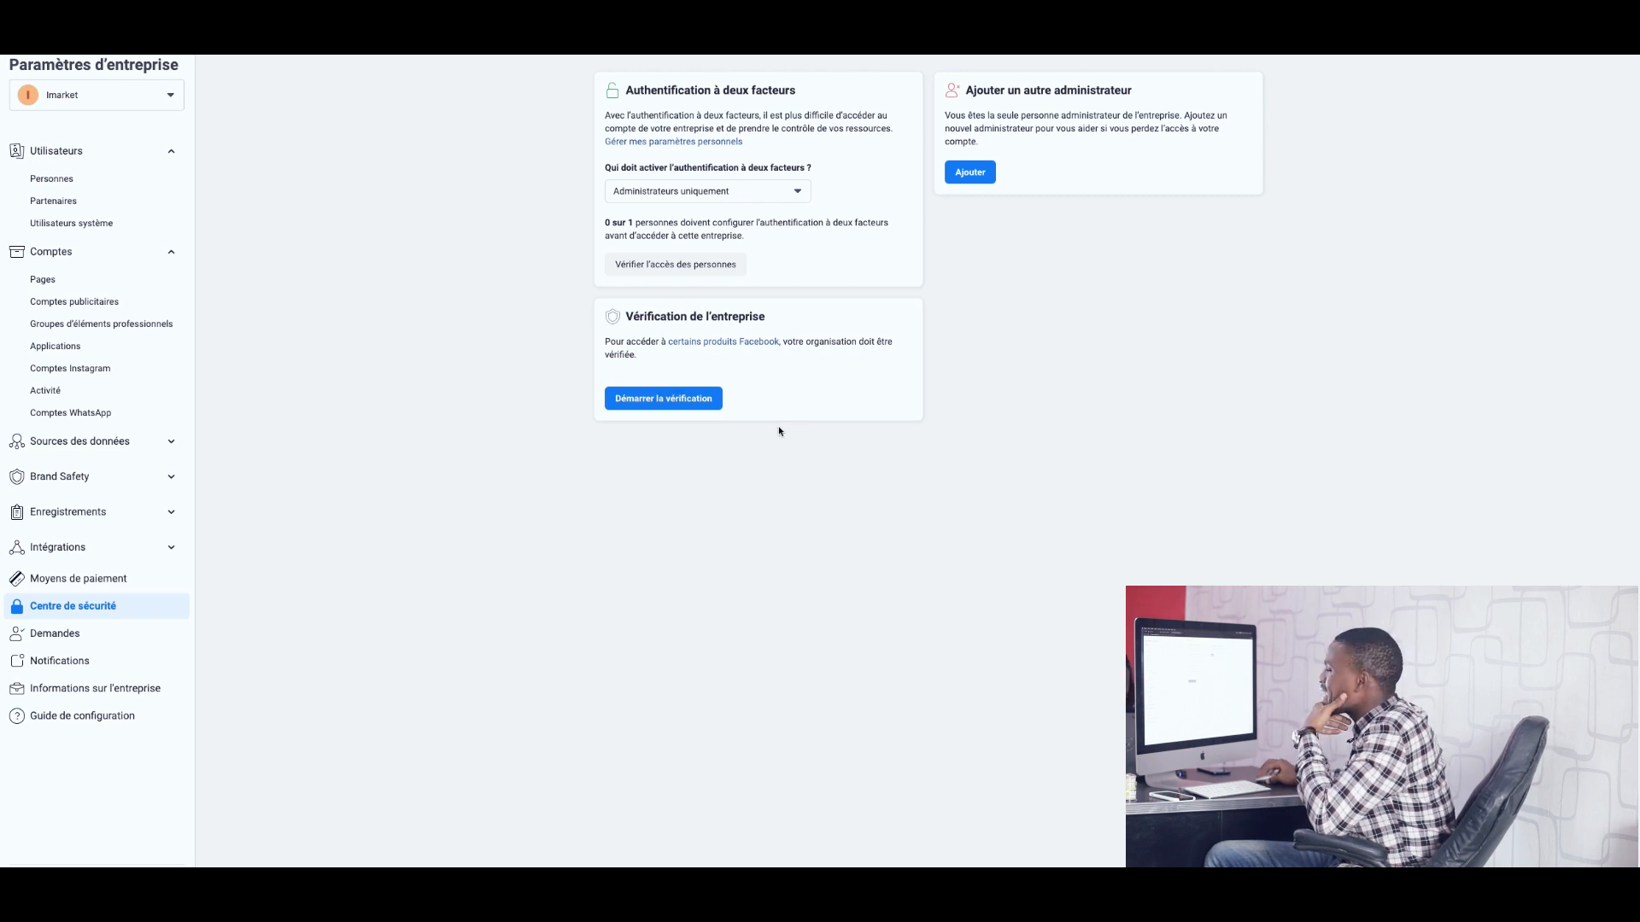
left_click(668, 403)
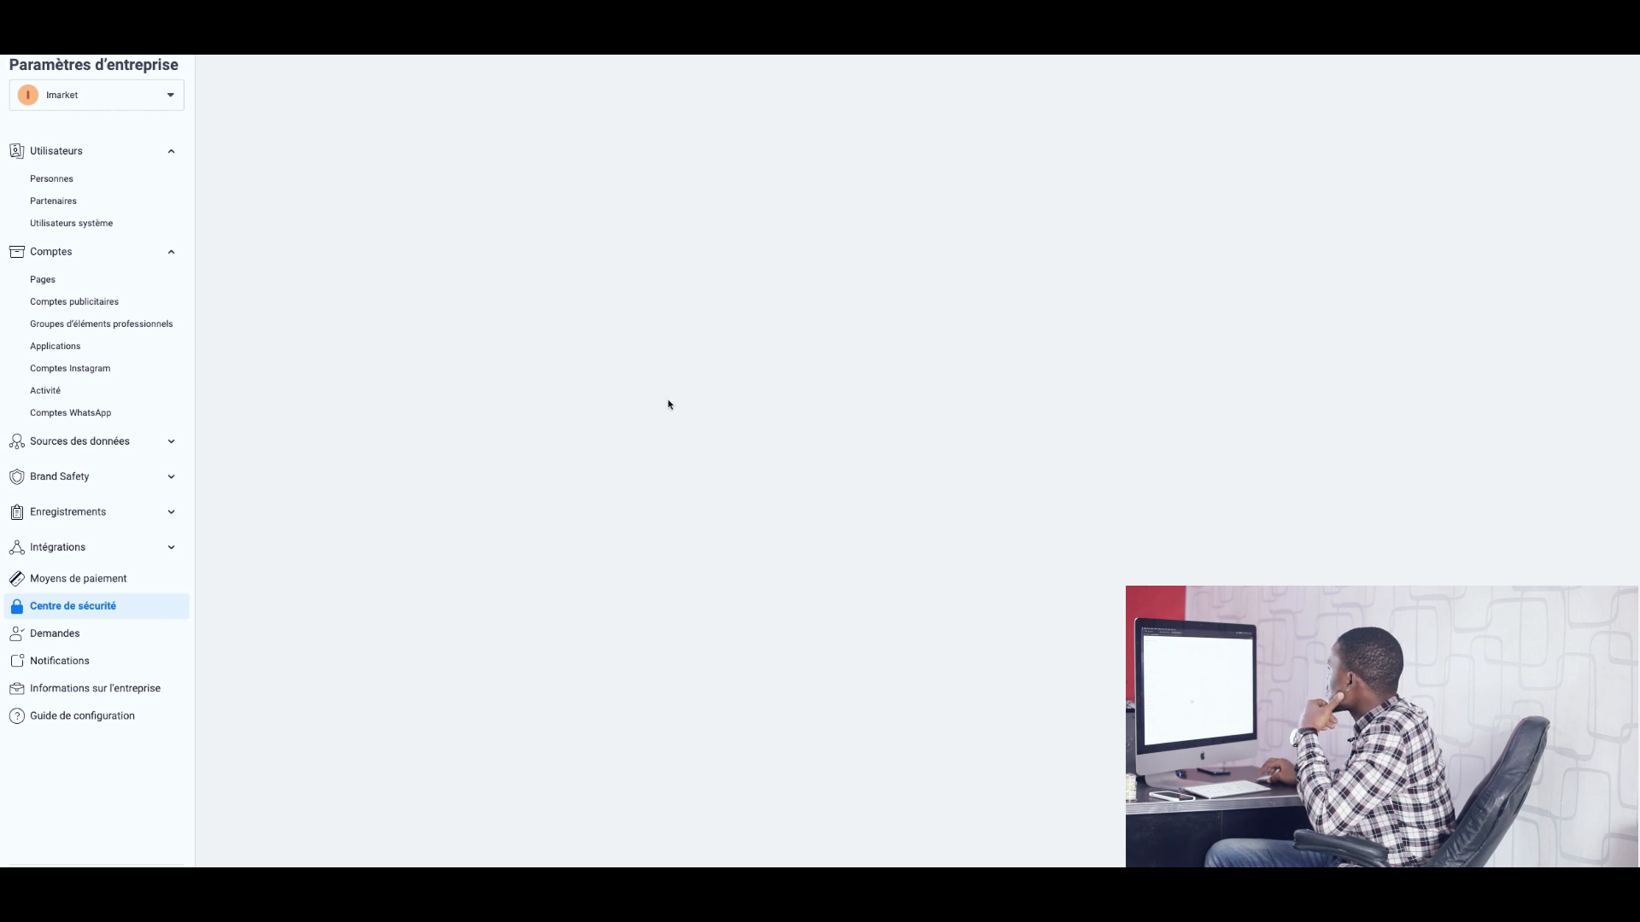
Set the business country to Côte d'Ivoire.
left_click(691, 322)
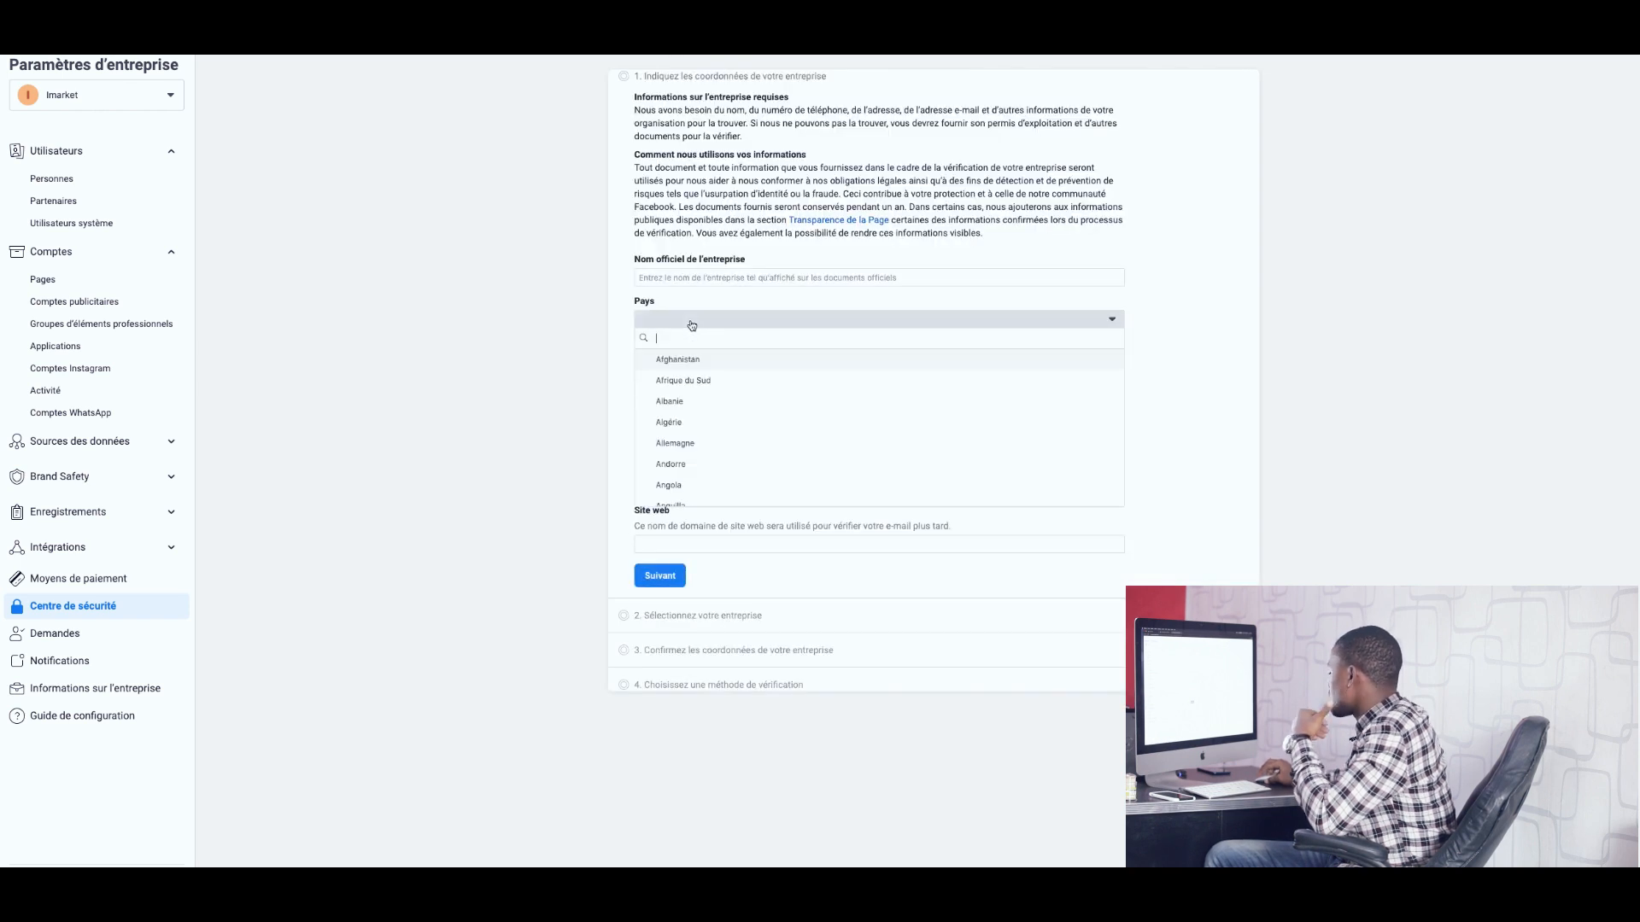
type("cote")
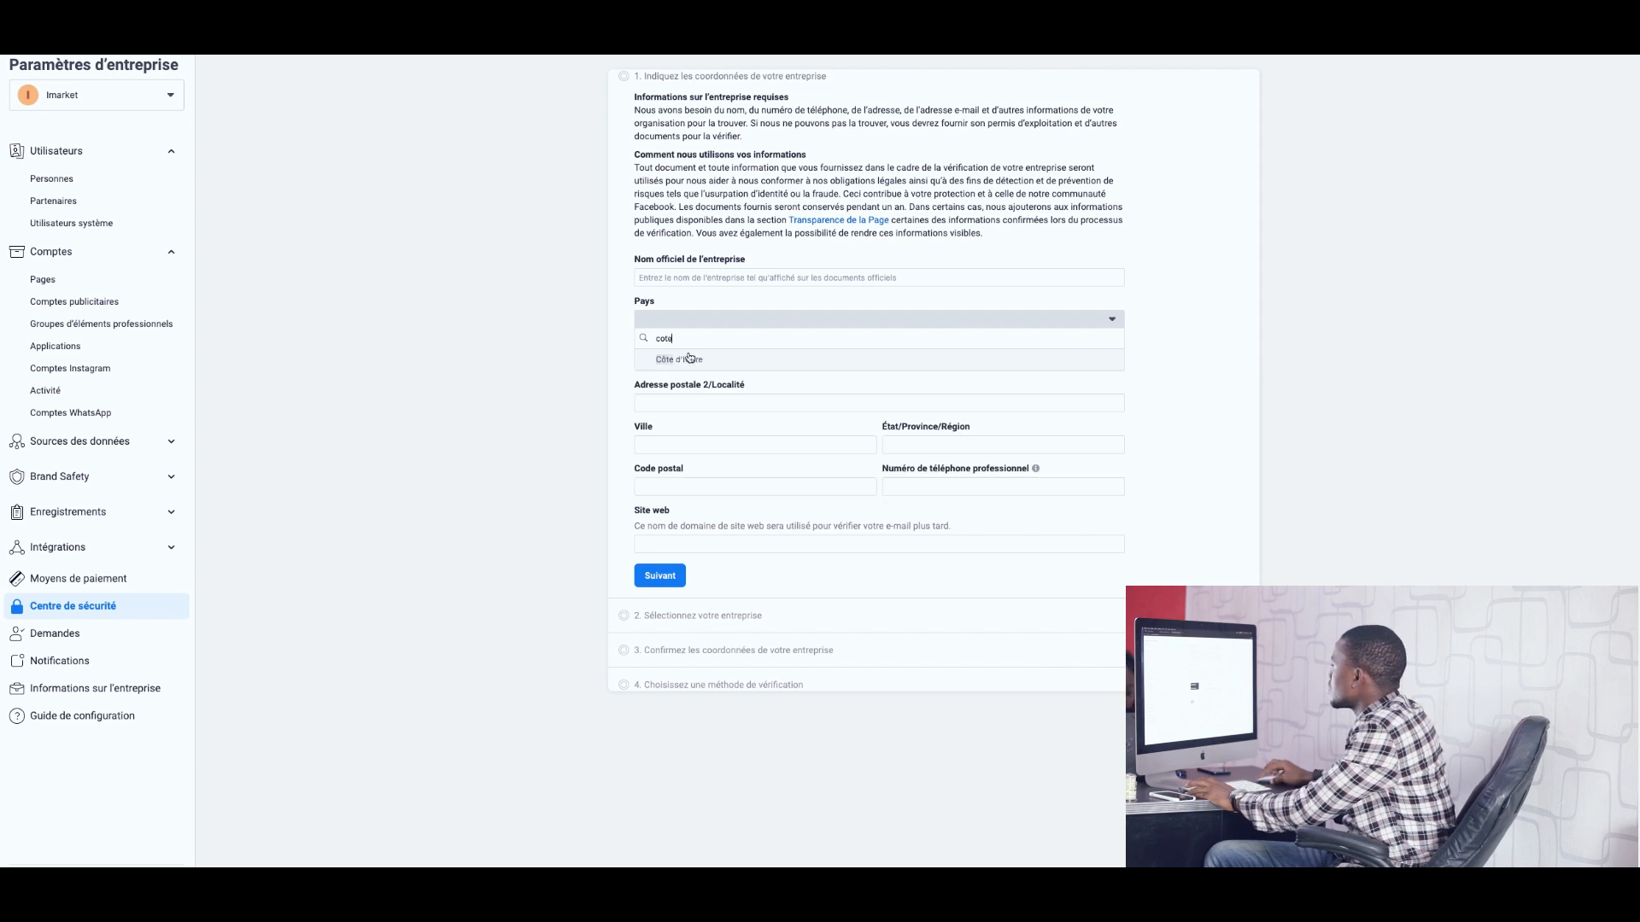
left_click(683, 359)
Autofill the address and website from saved browser details, then submit the business details.
left_click(668, 402)
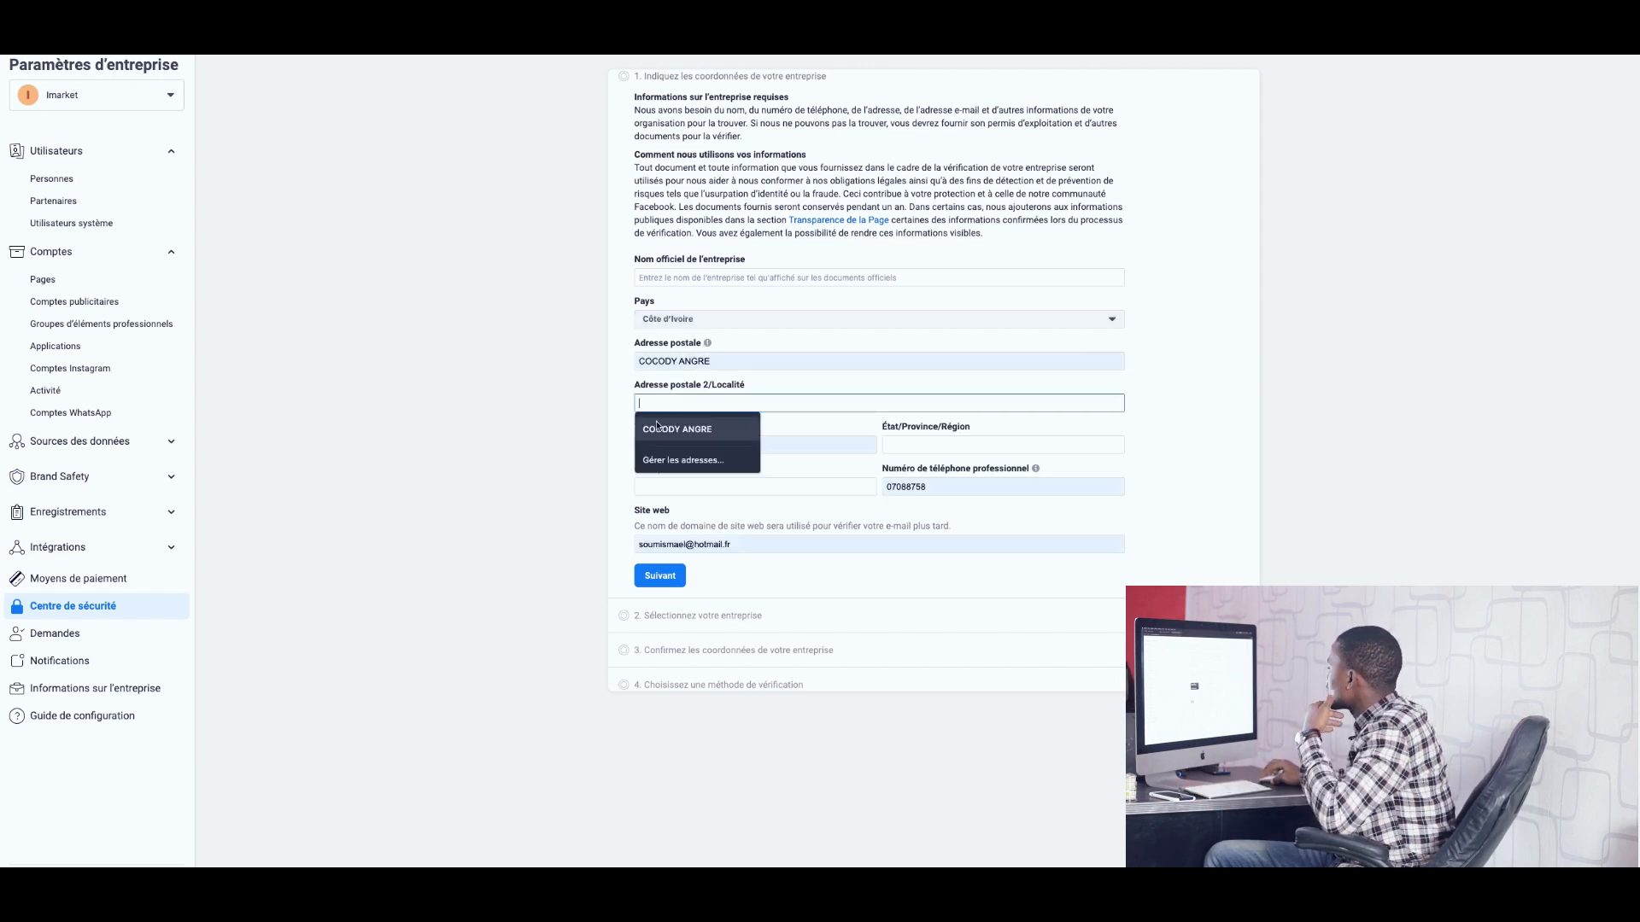
left_click(702, 430)
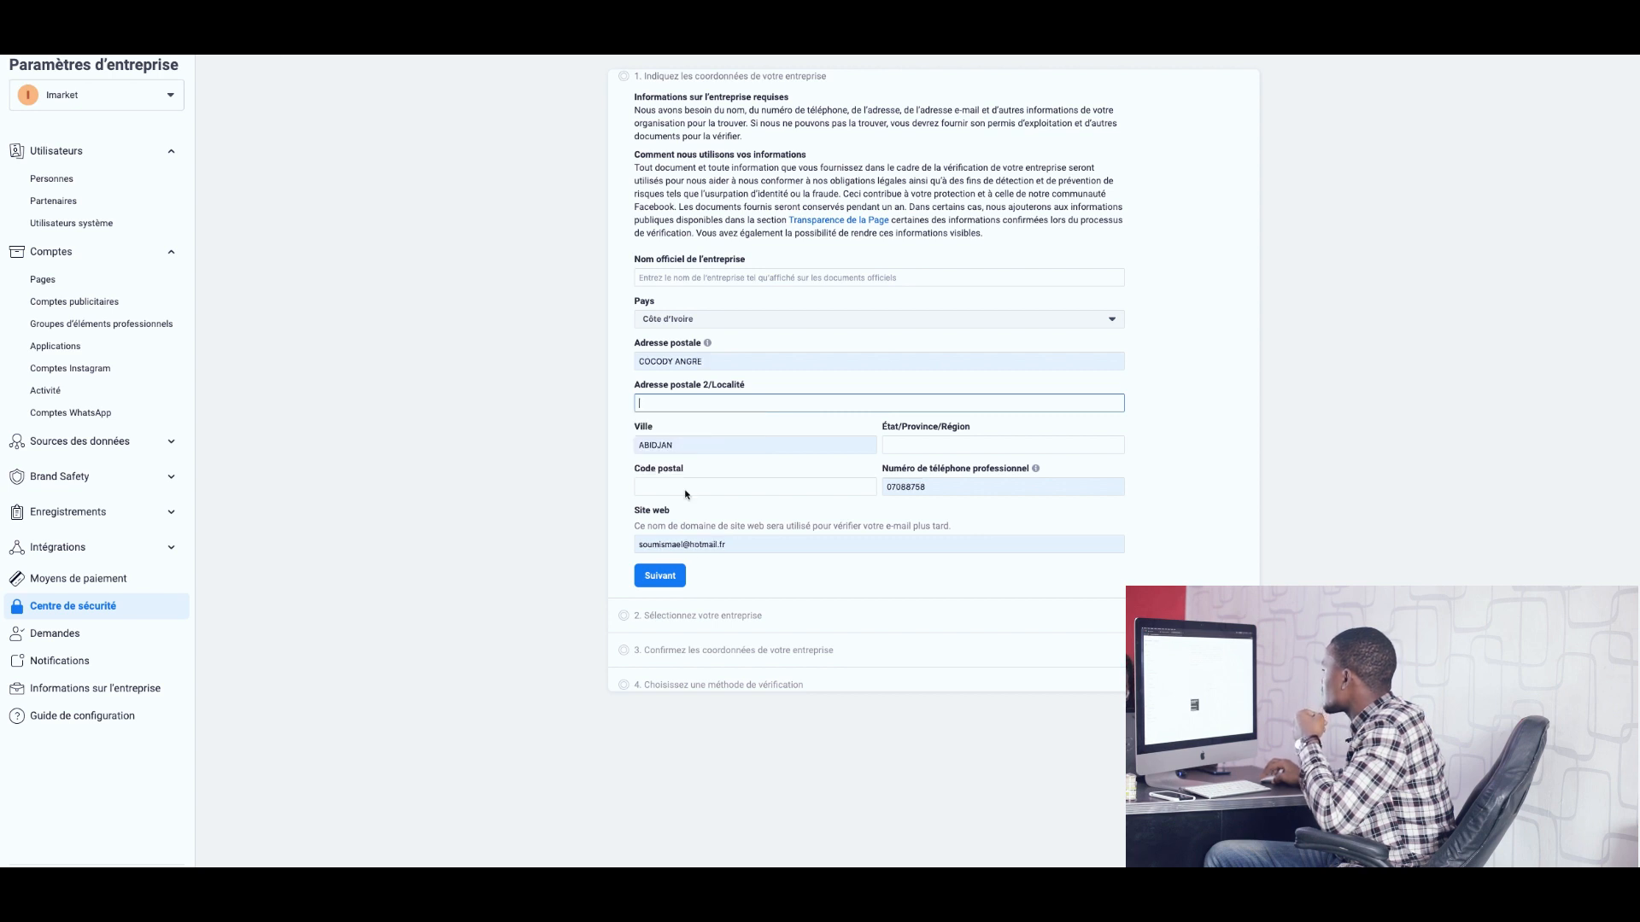
left_click(734, 549)
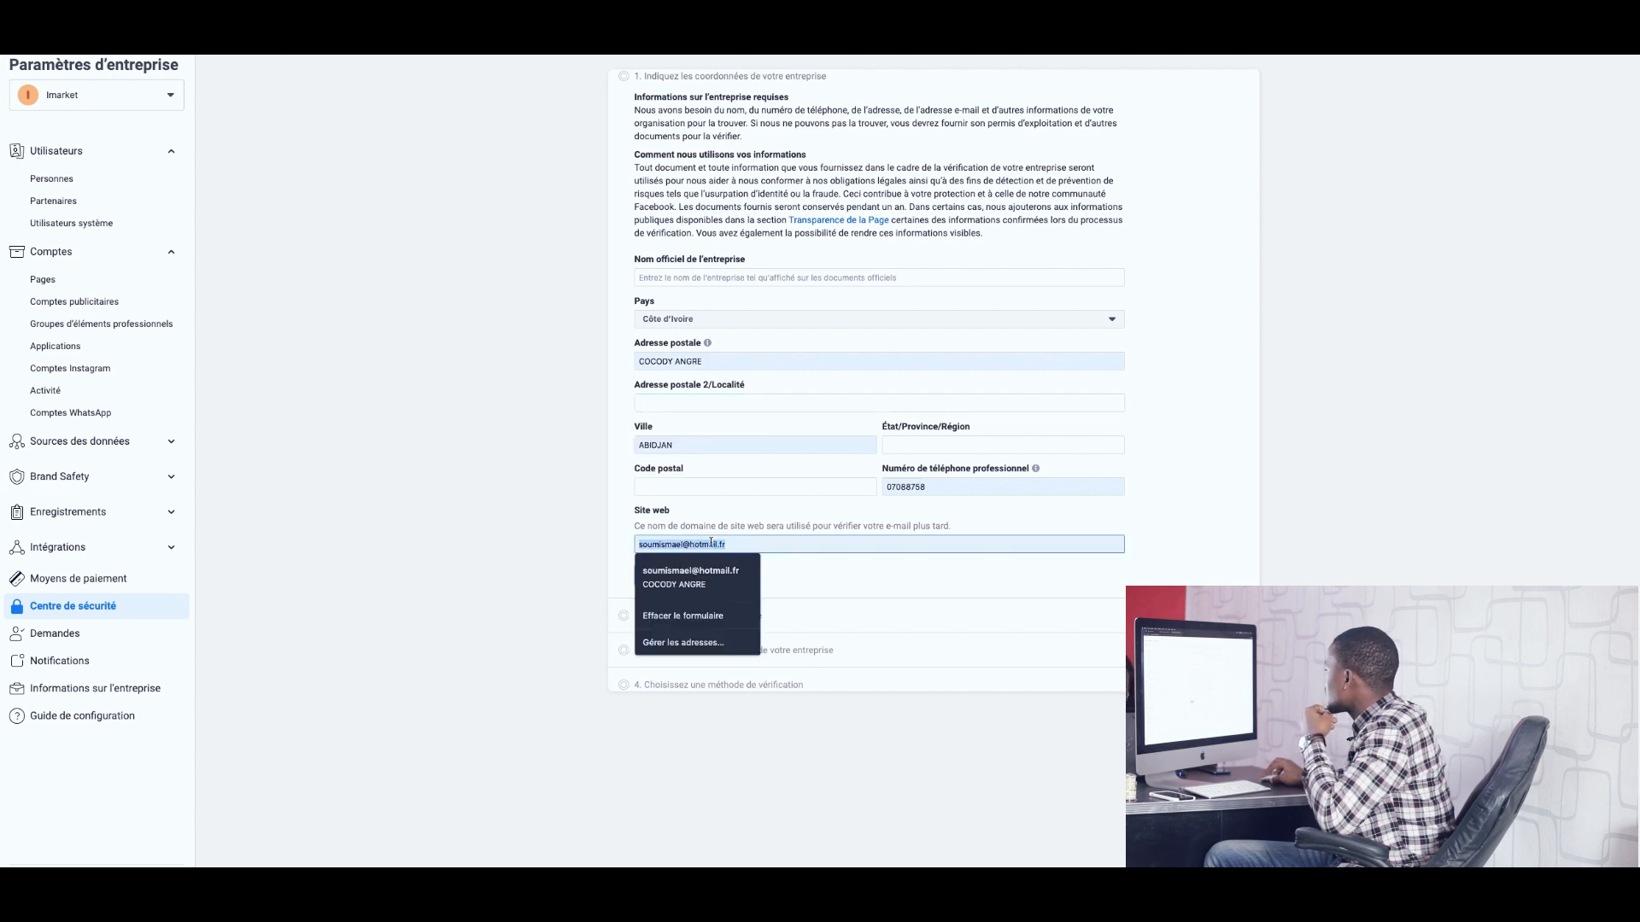
left_click(929, 489)
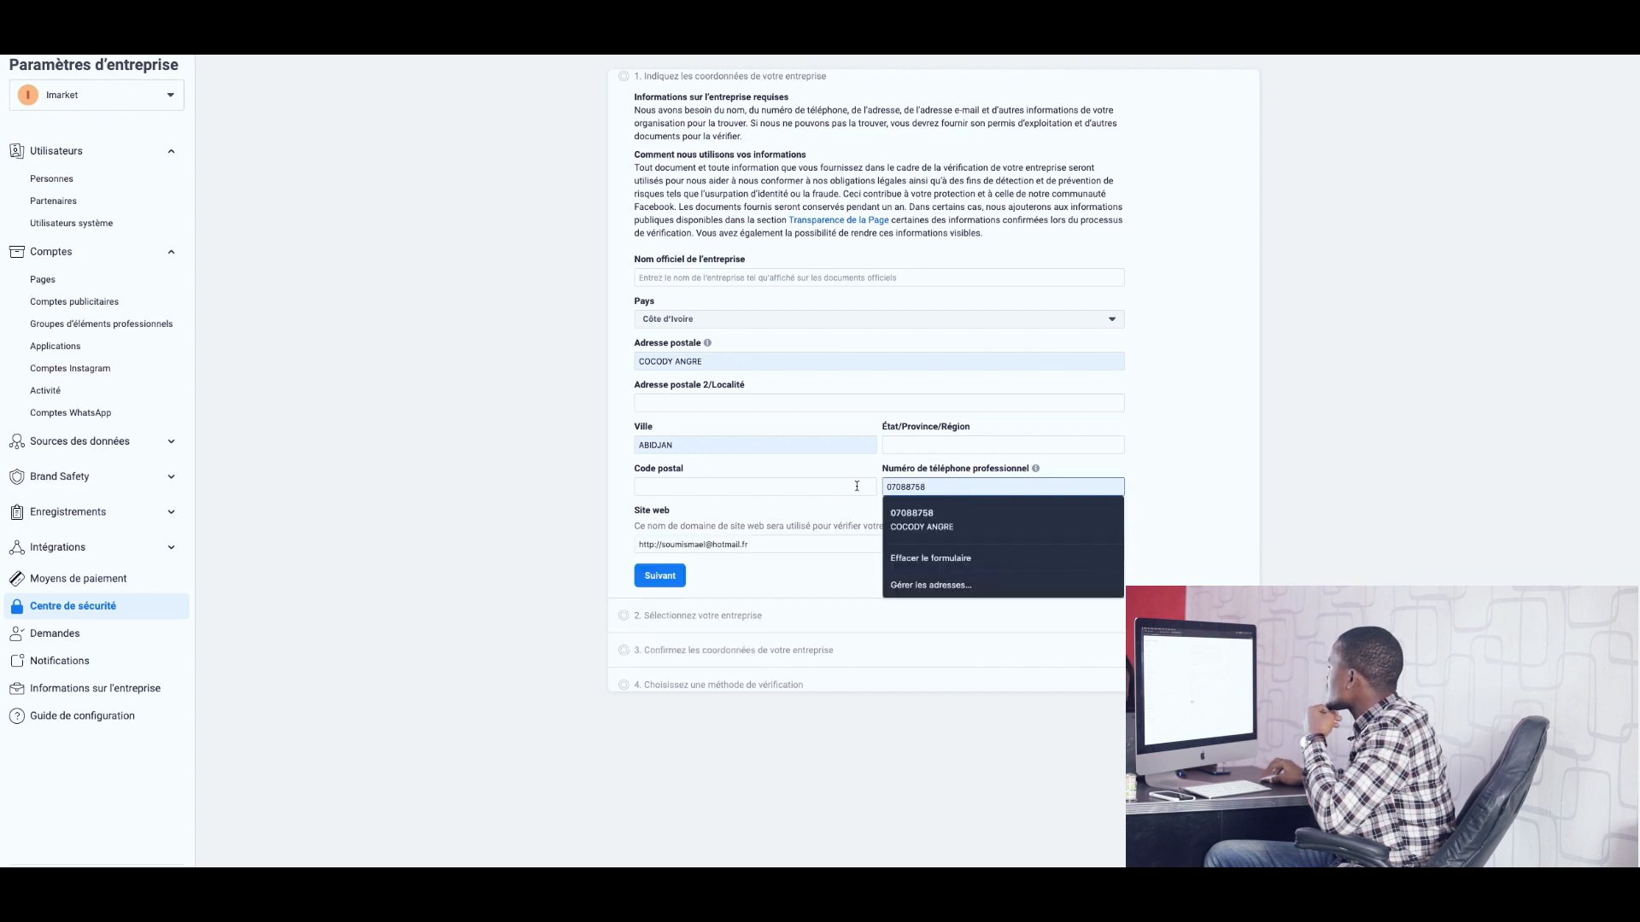
left_click(1154, 489)
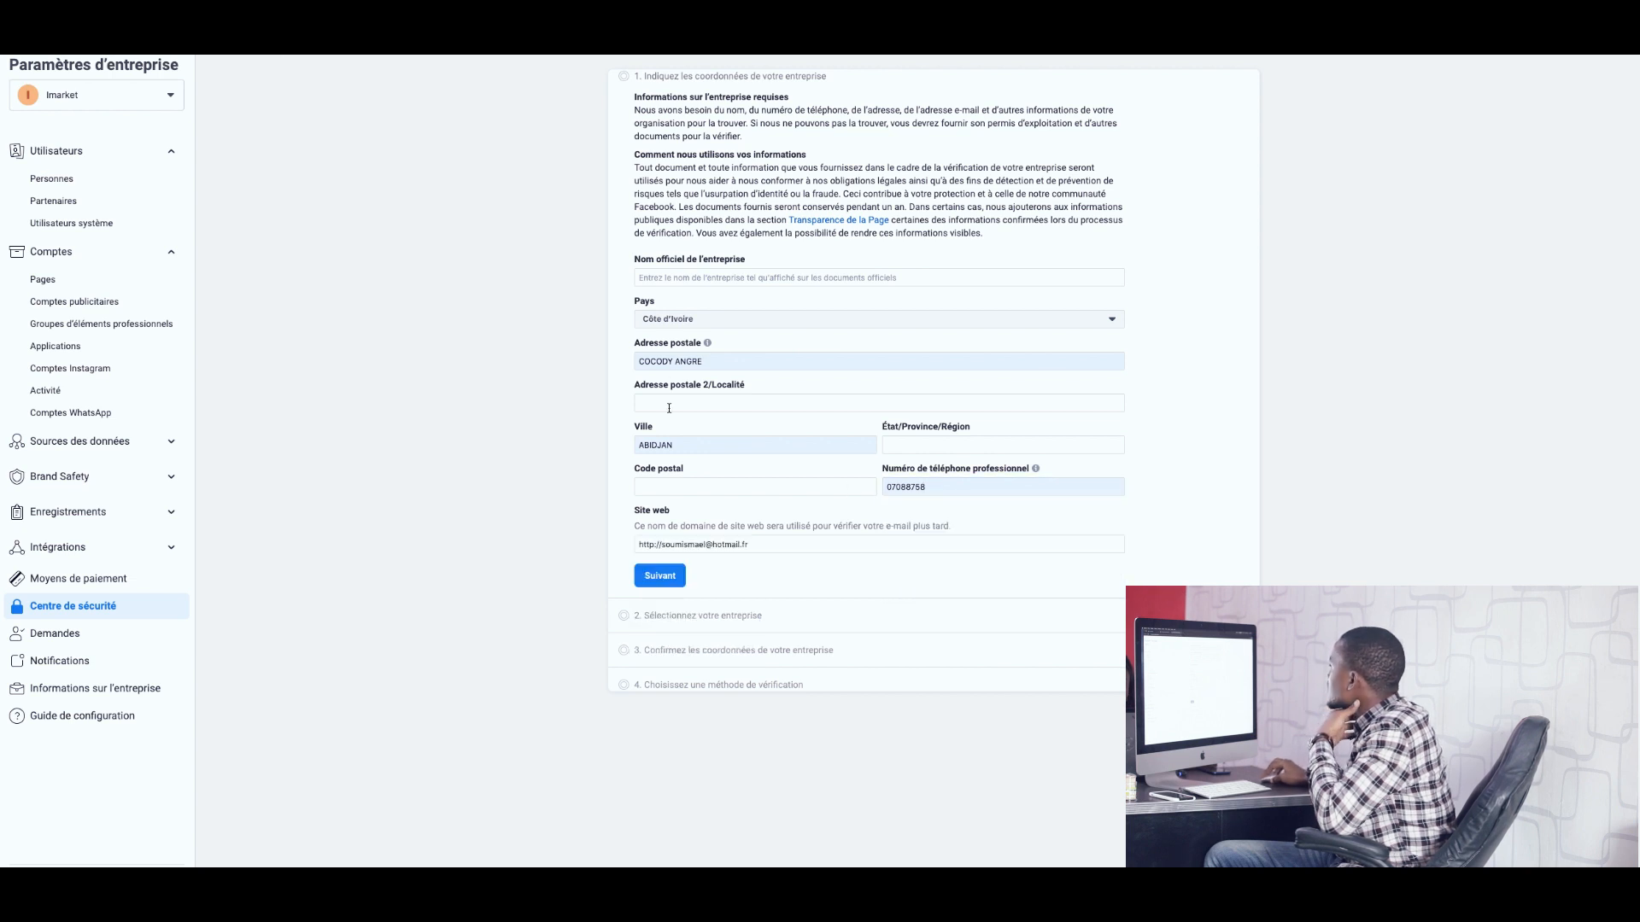
left_click(666, 580)
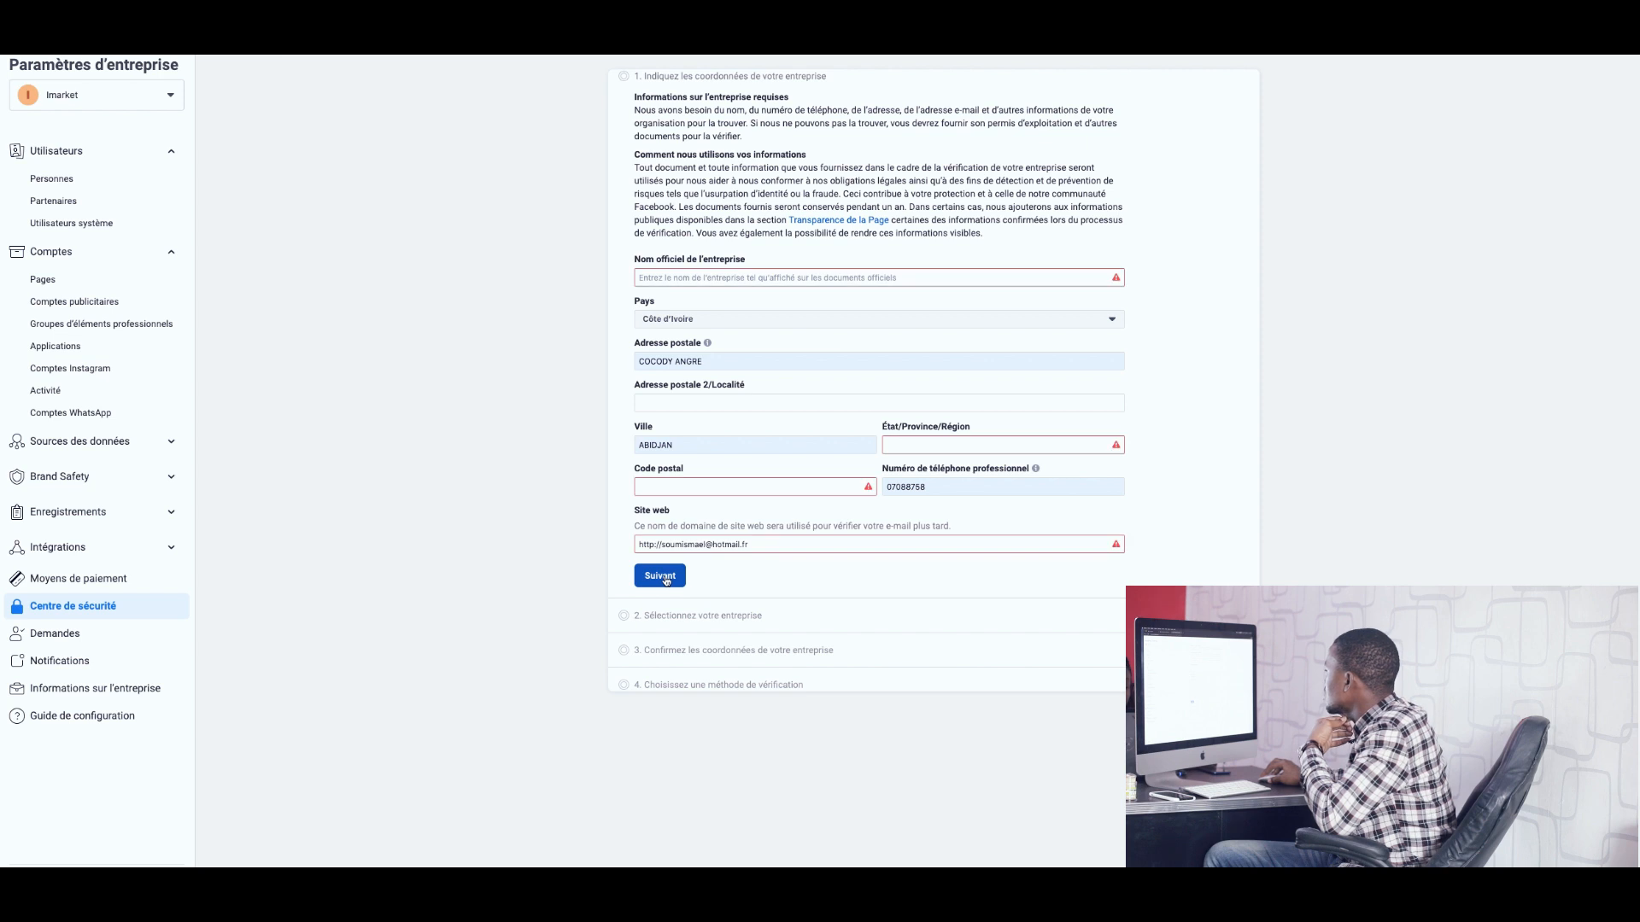
Fill in the postal code and set the region to des lagunes.
left_click(674, 488)
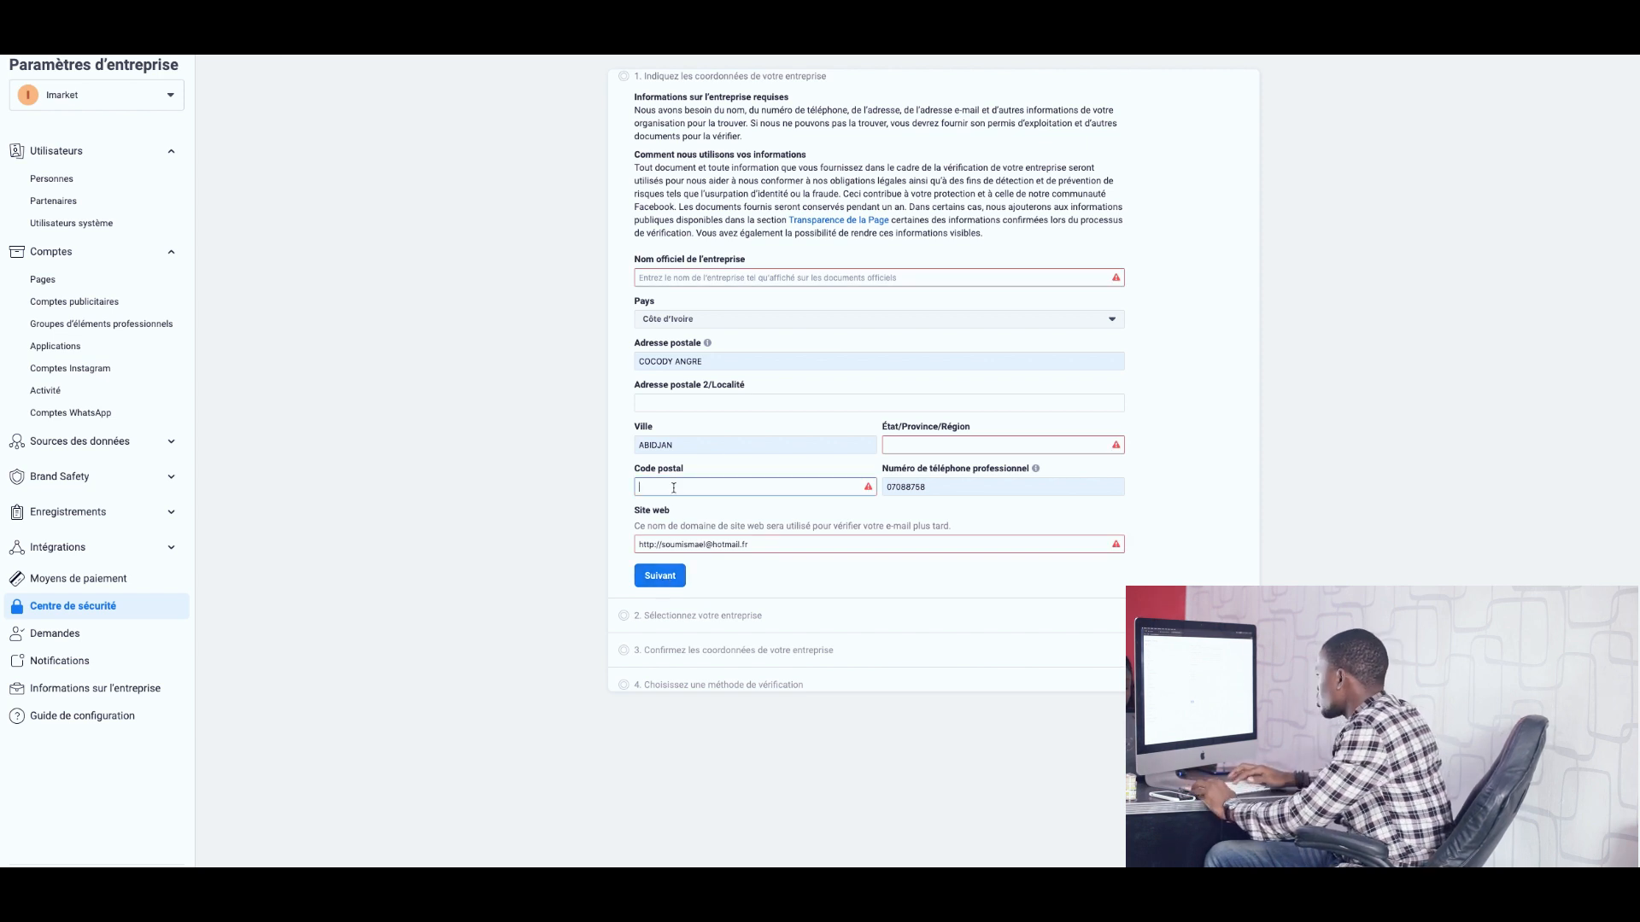
type("0ç")
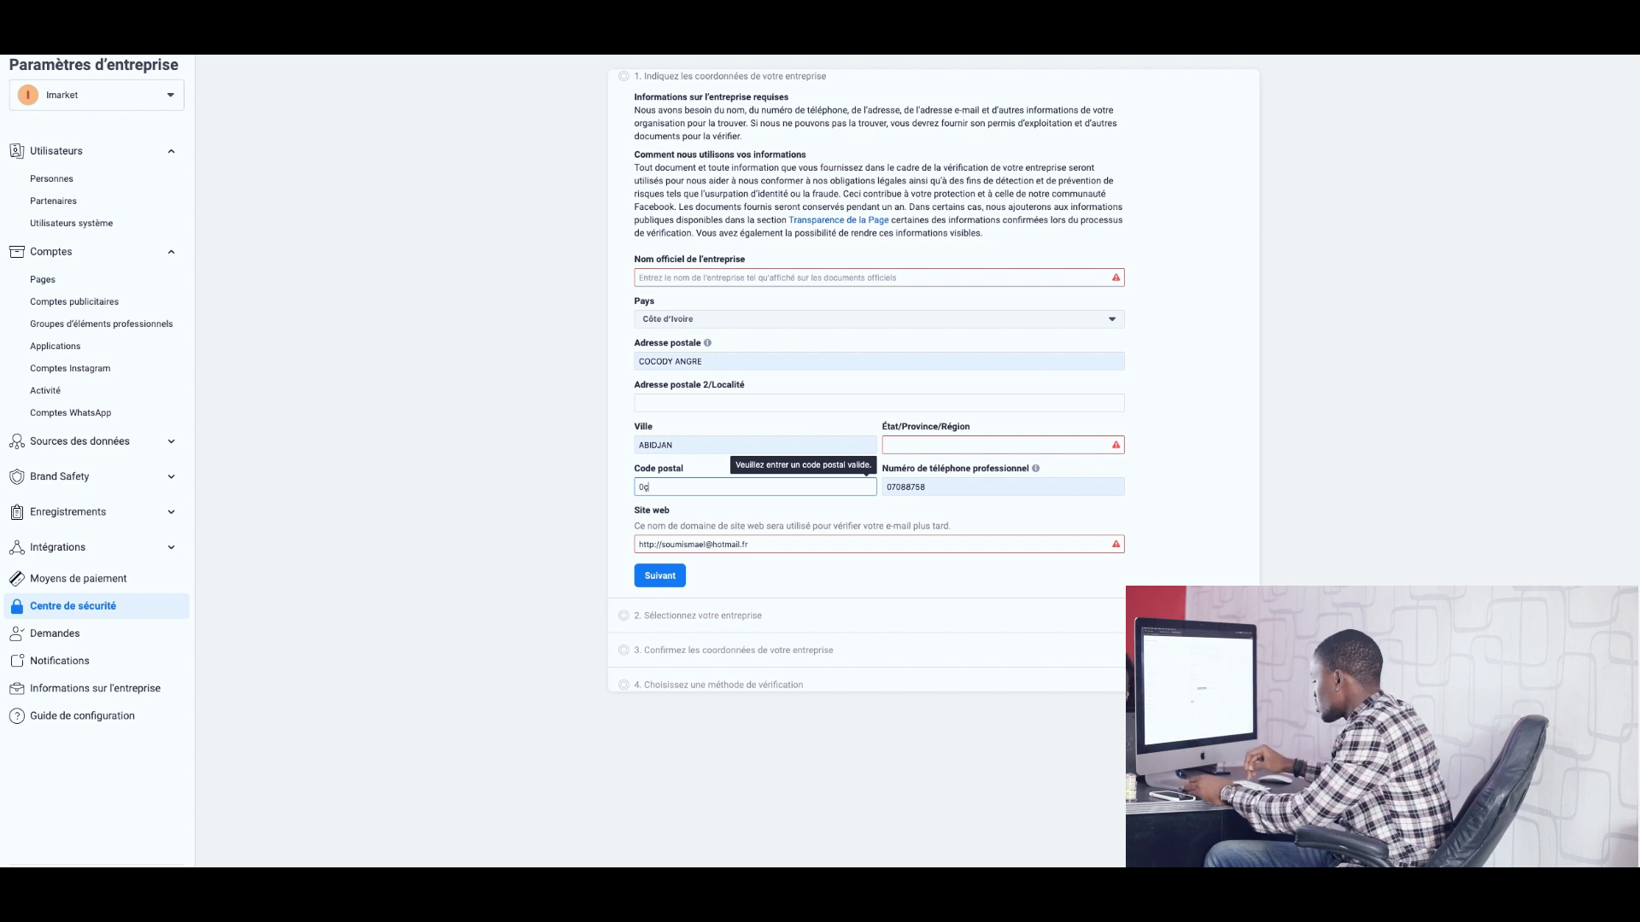
key("BackSpace")
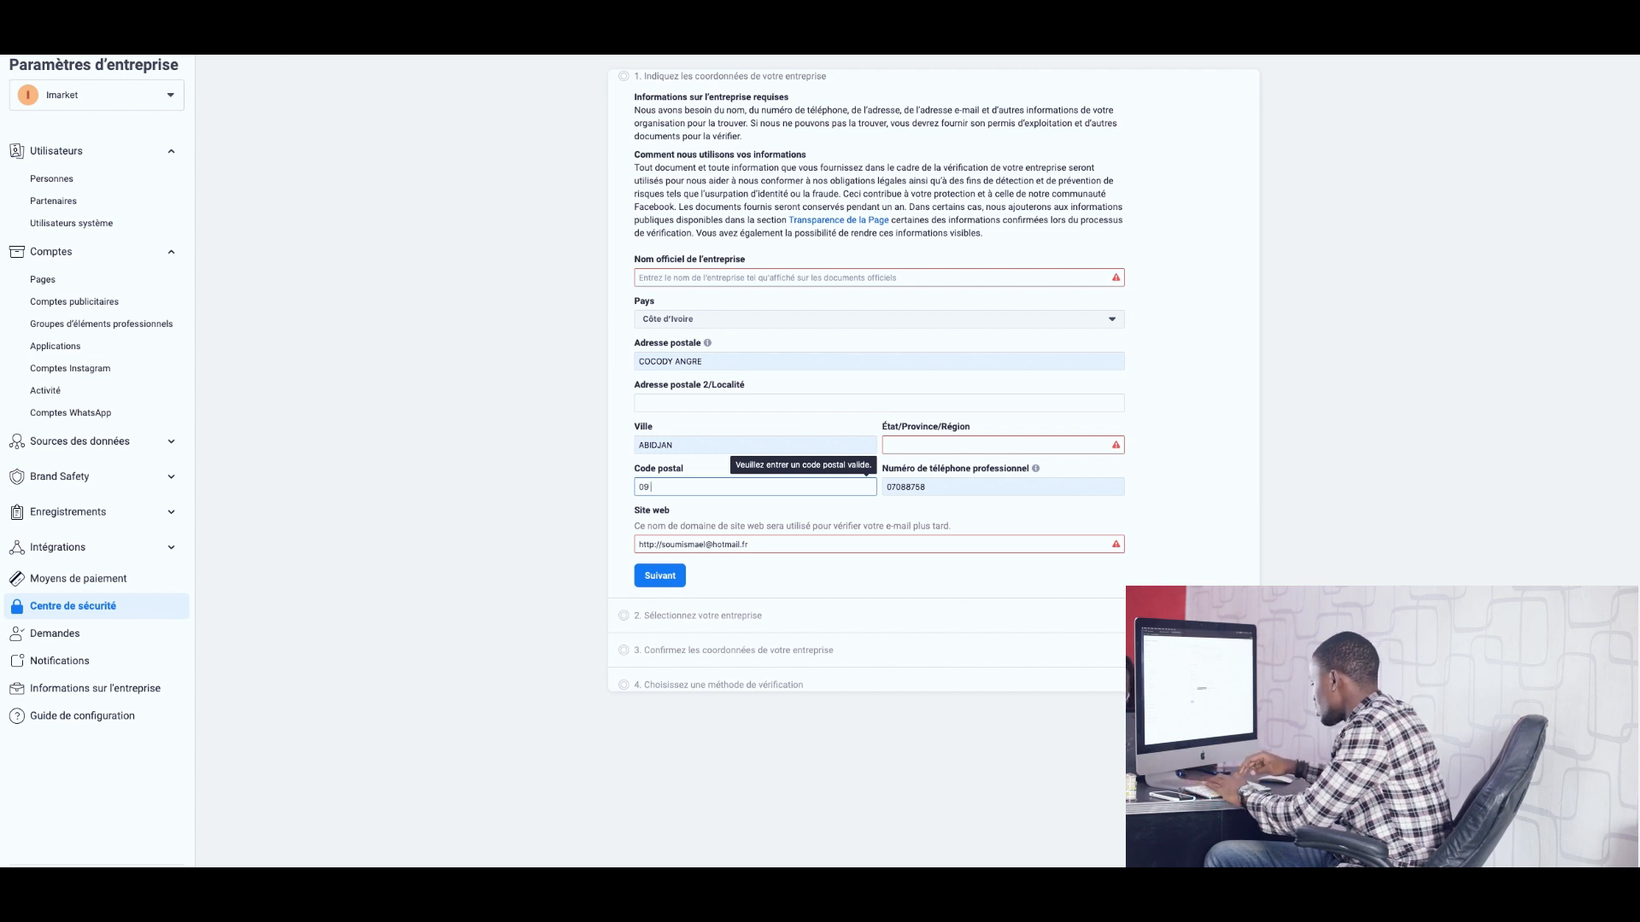
type("bp")
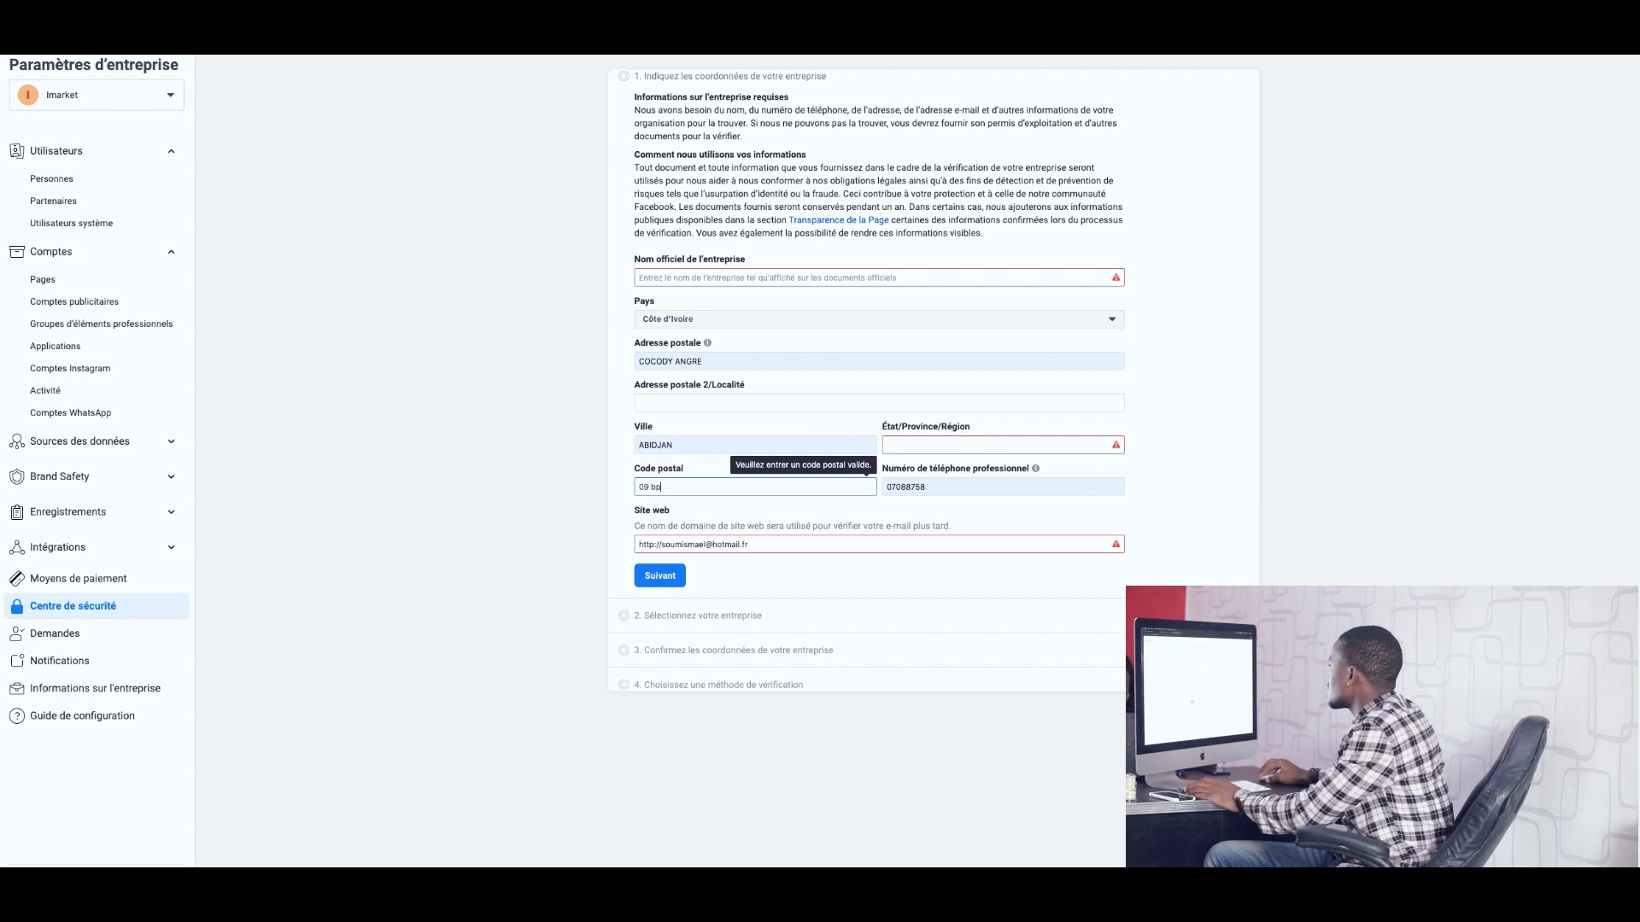
left_click(920, 443)
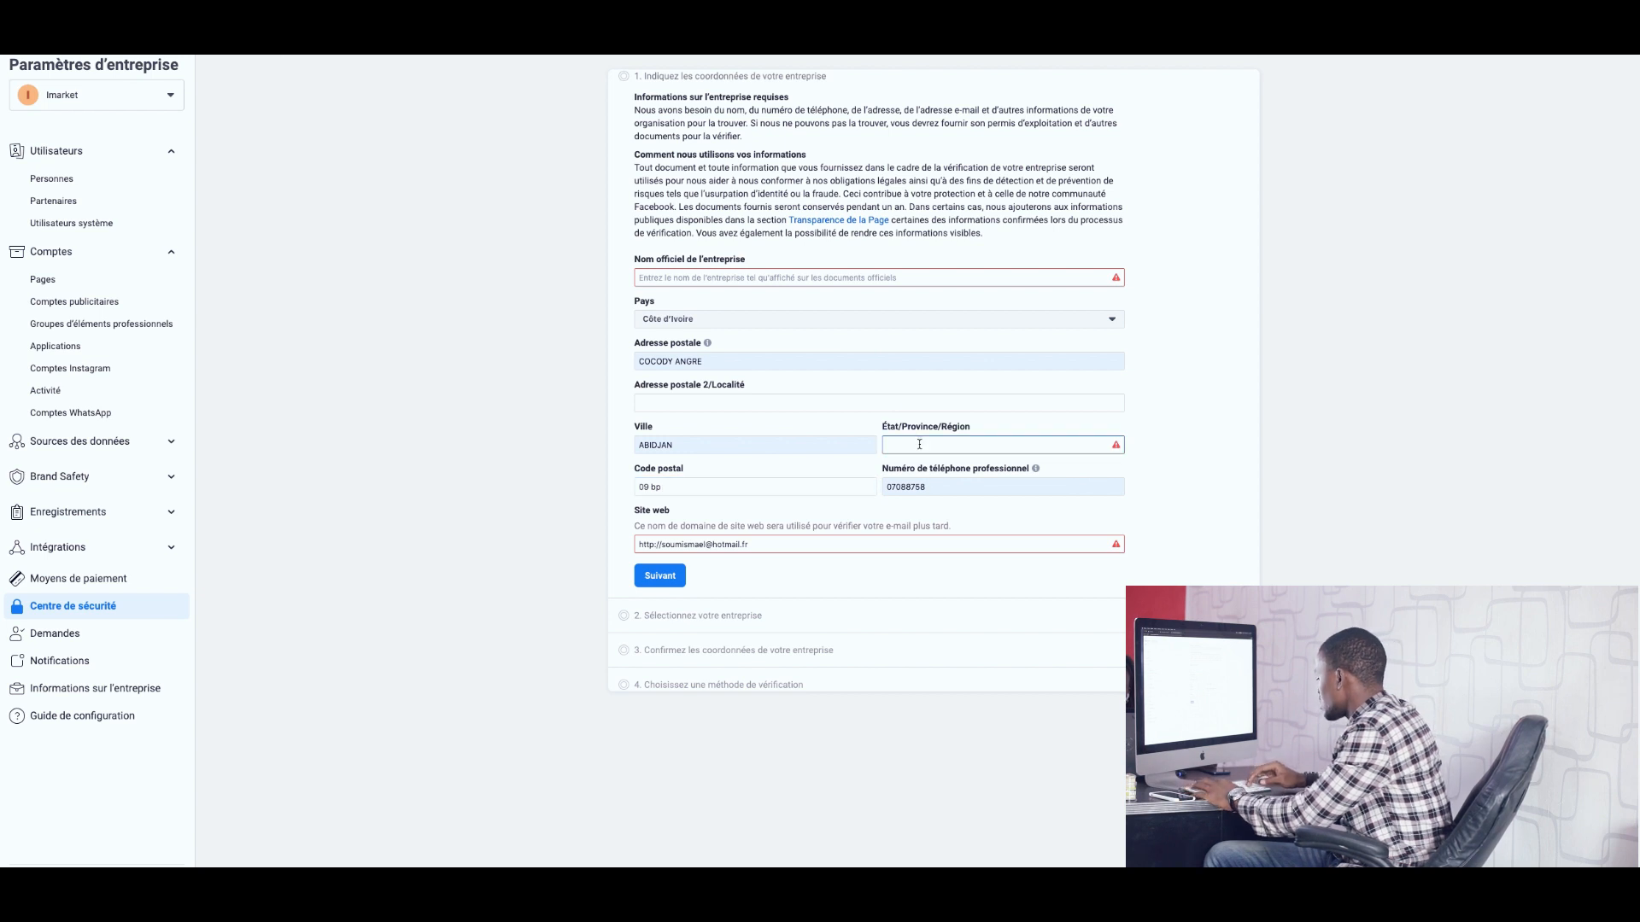
type("des lag")
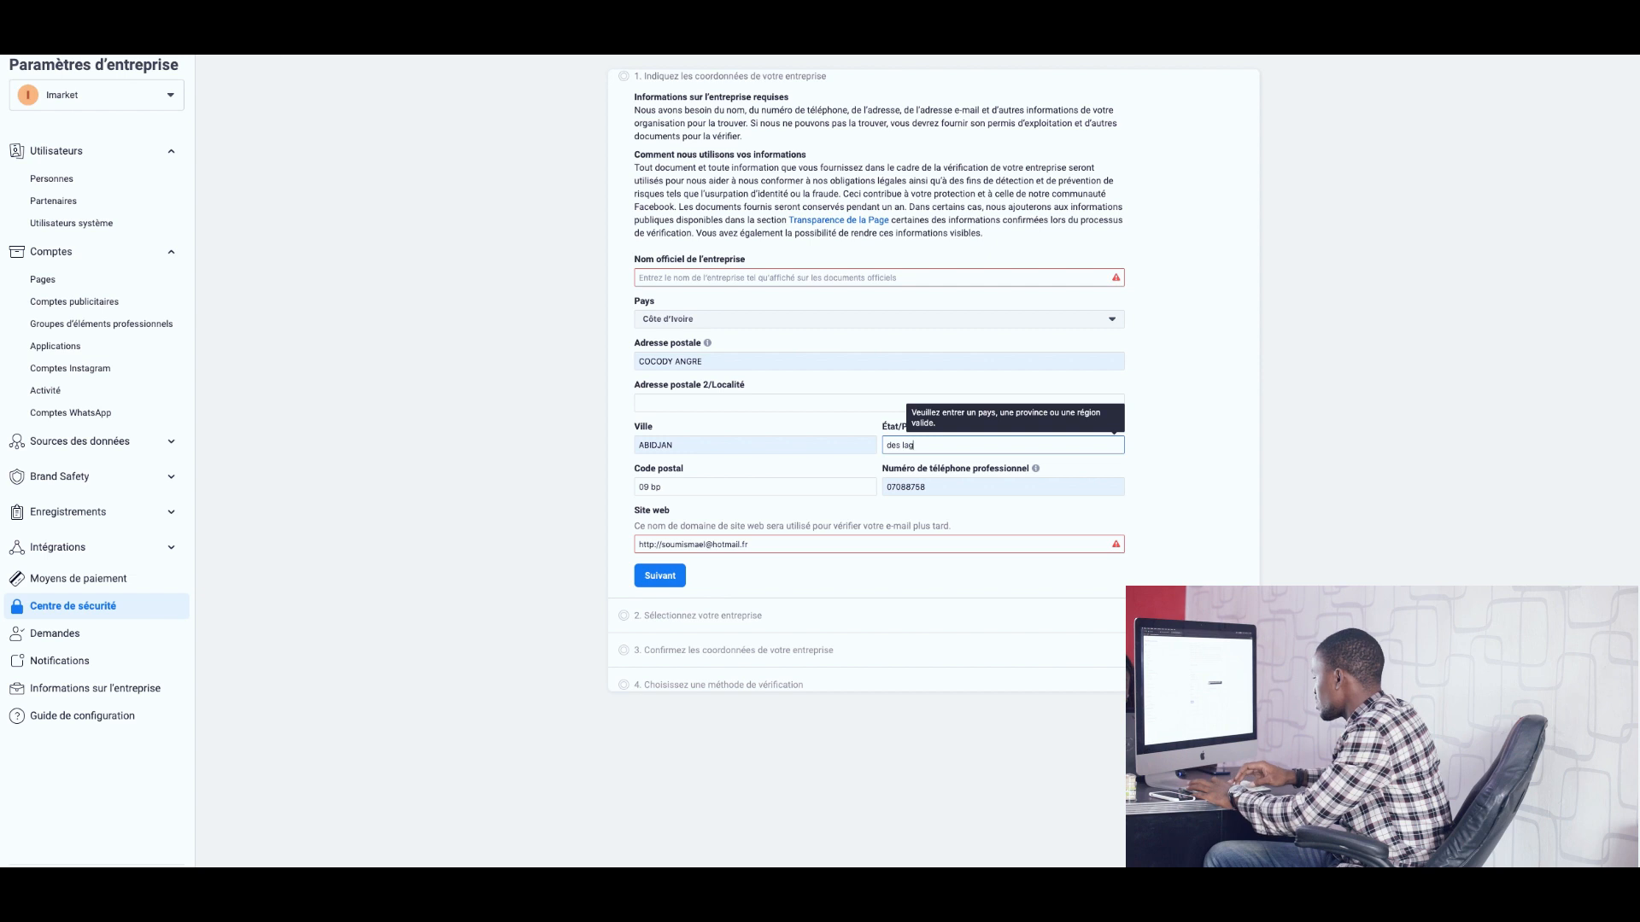
type("unes")
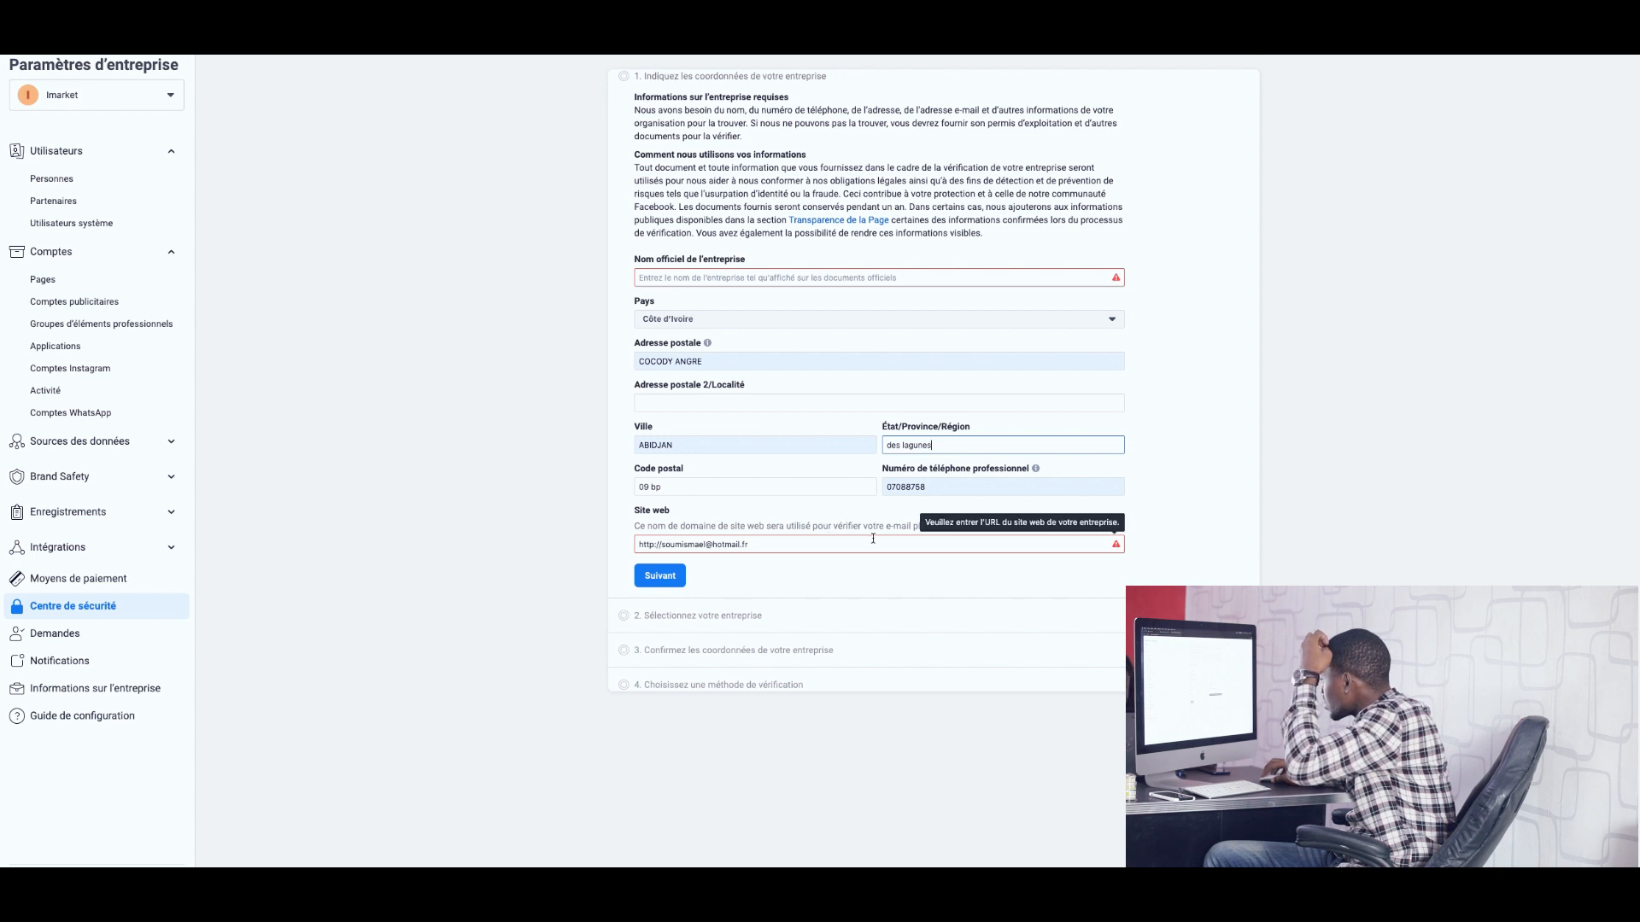
Replace the Site web entry by retyping the user's e-mail address.
triple_click(773, 545)
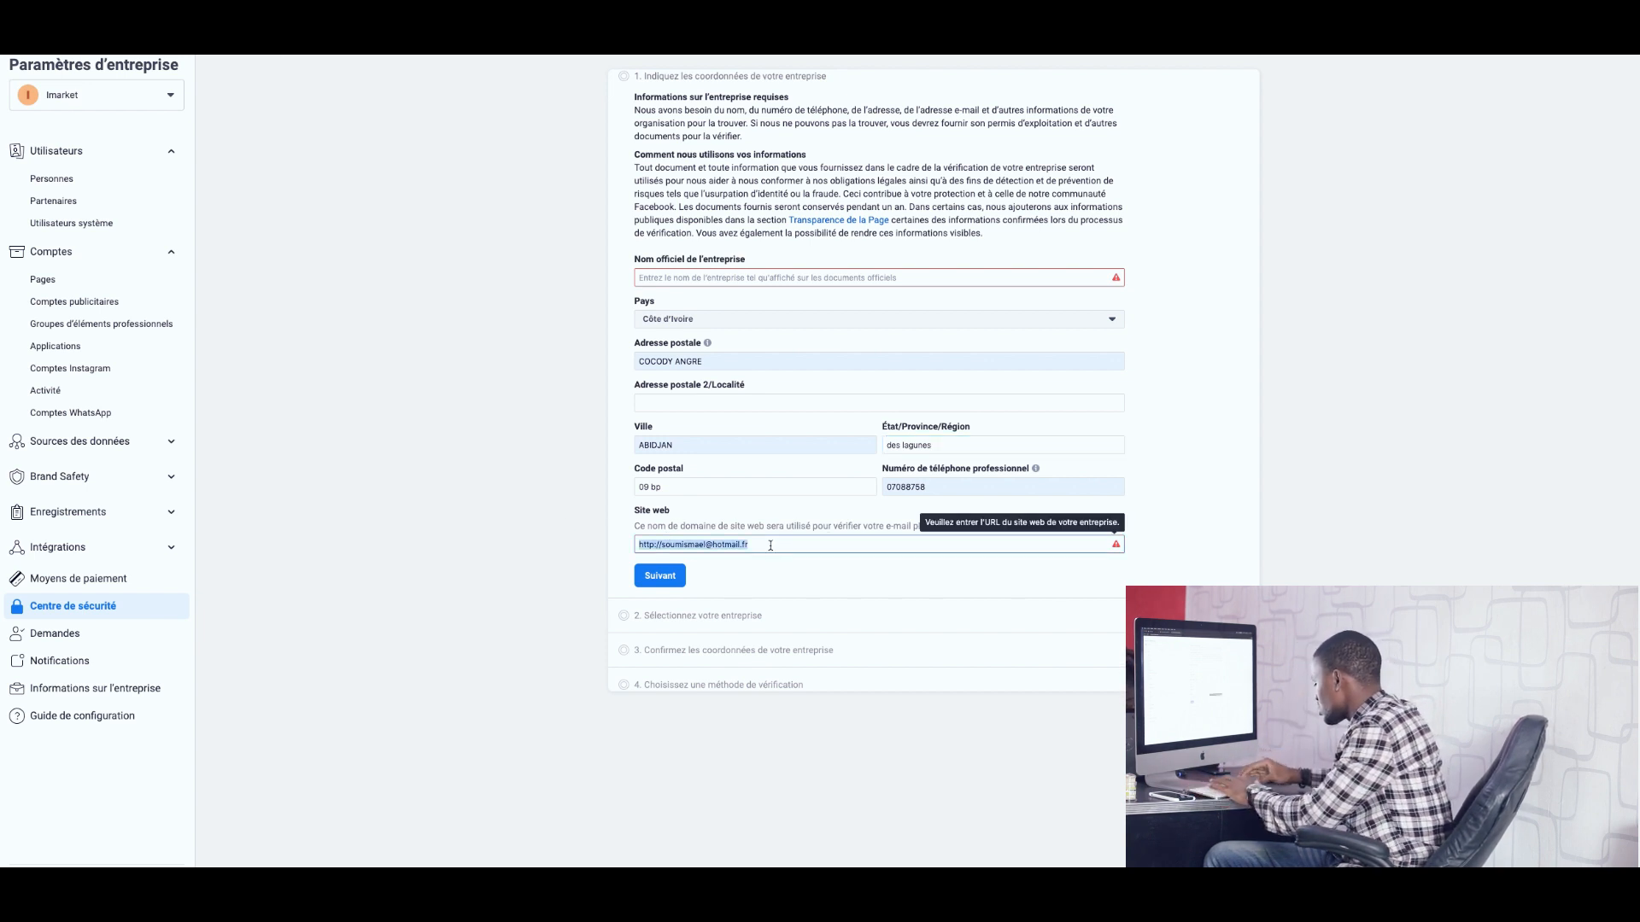
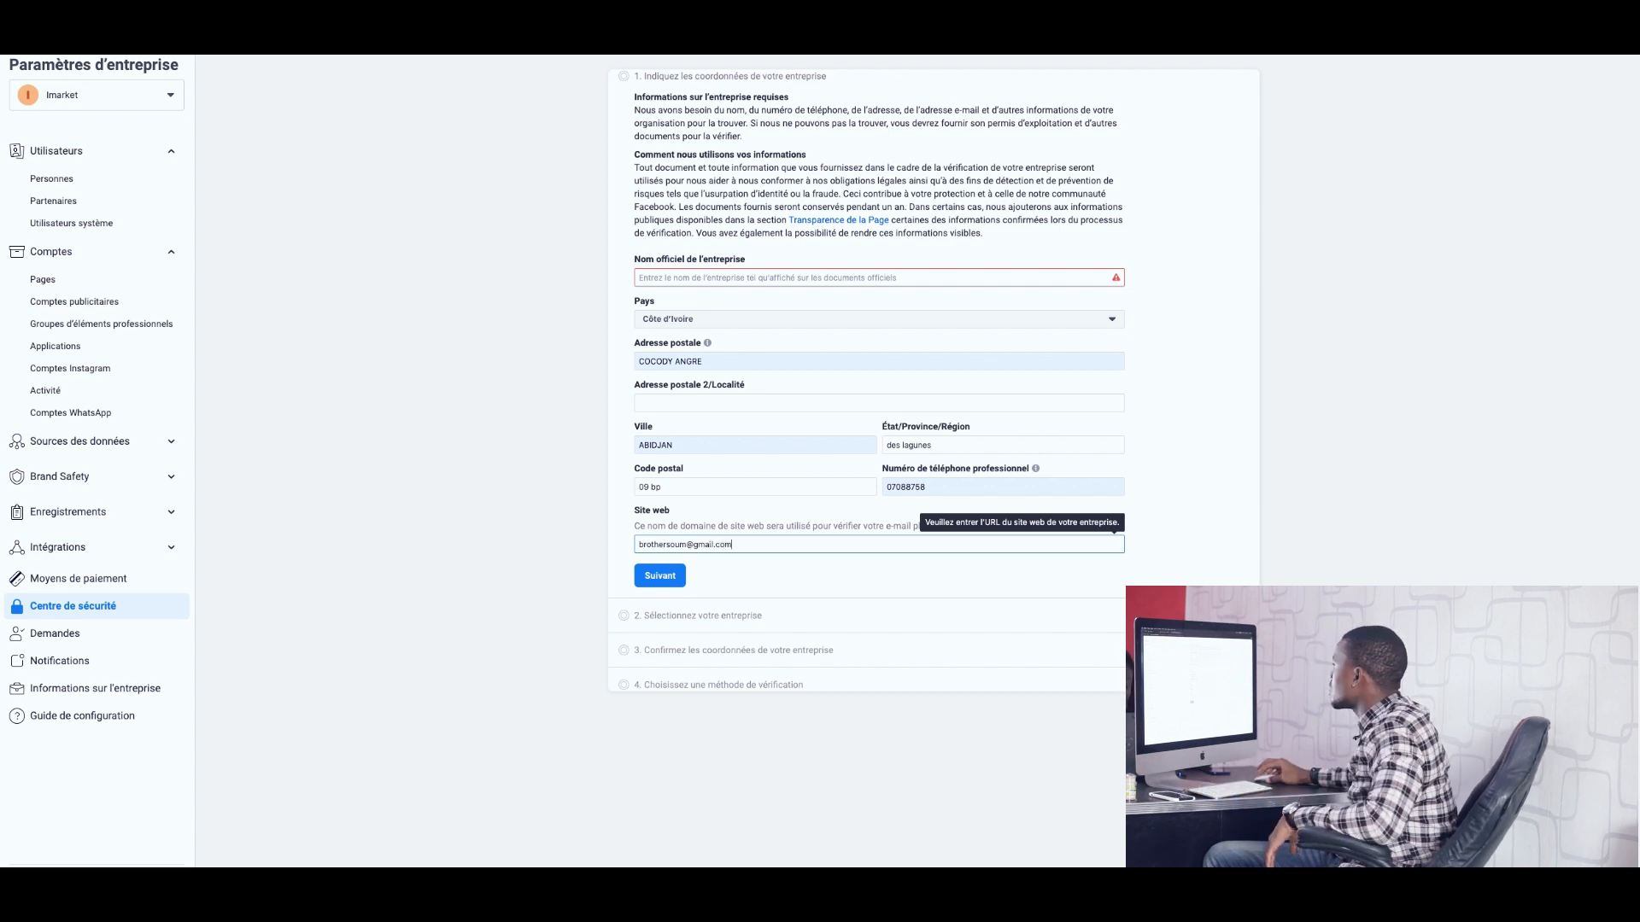
left_click(734, 278)
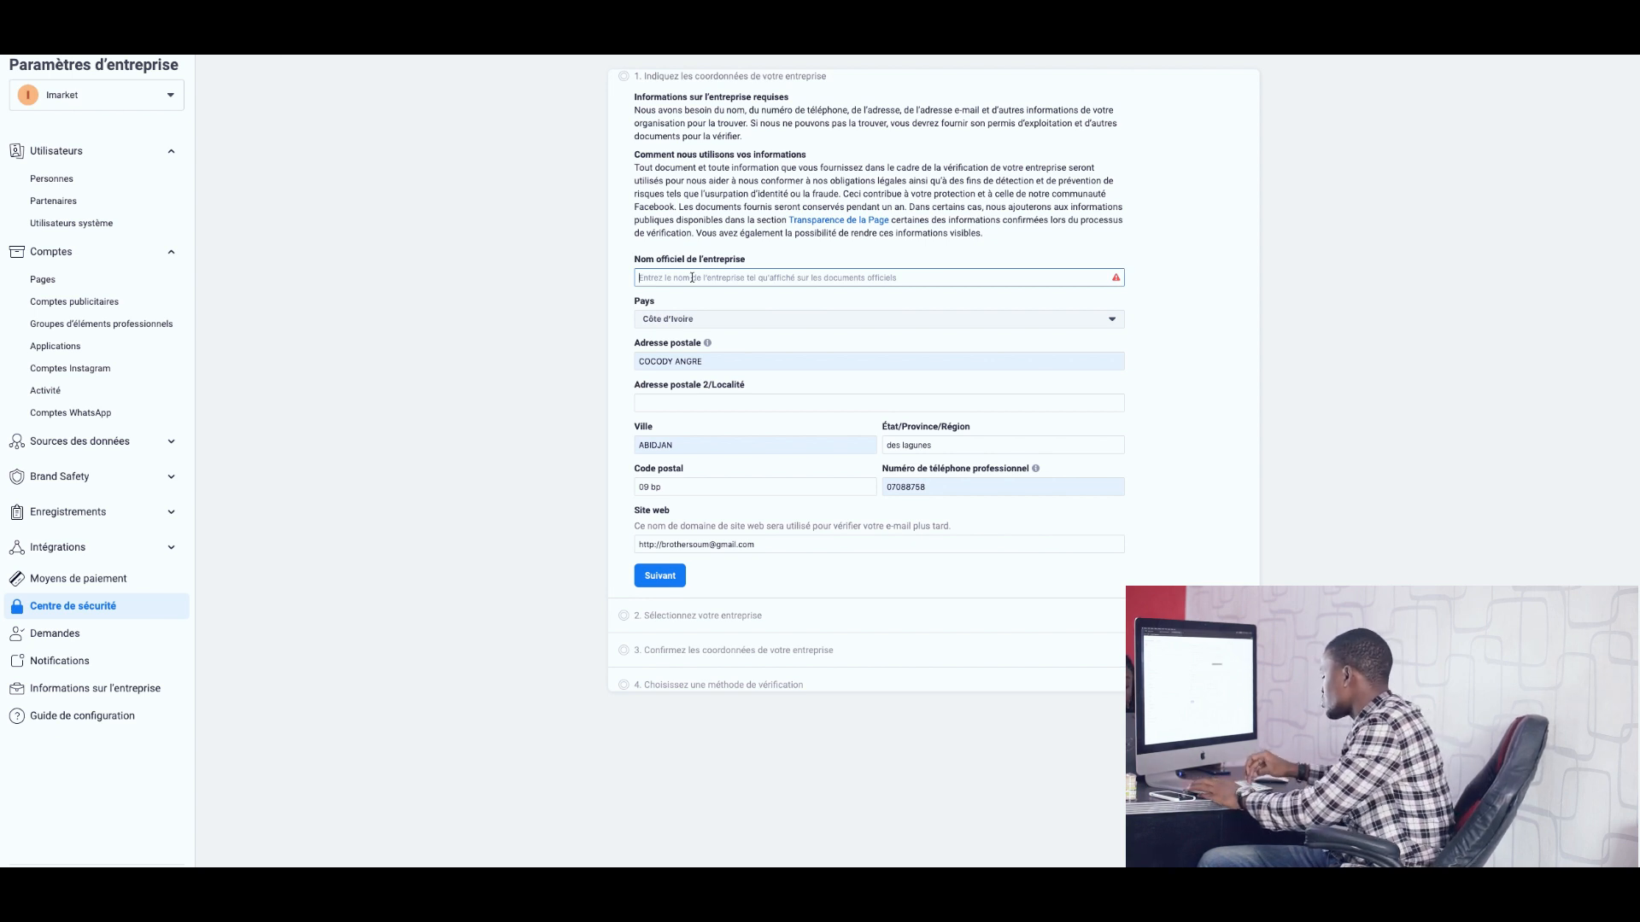
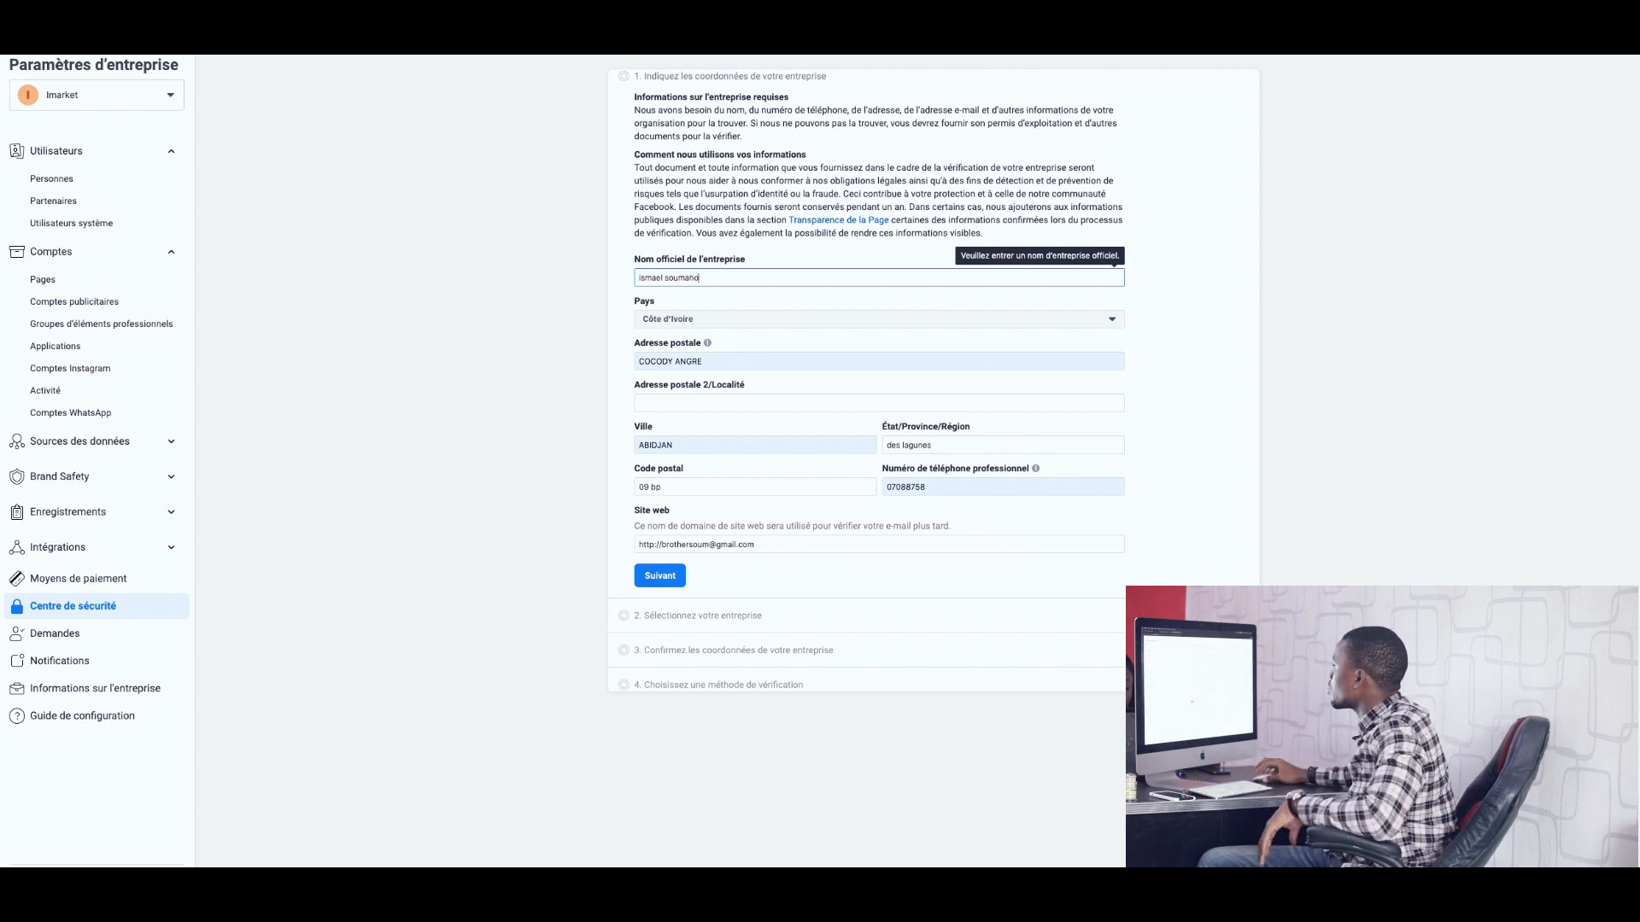
Enter the official business name and the locality in Adresse postale 2.
left_click(713, 402)
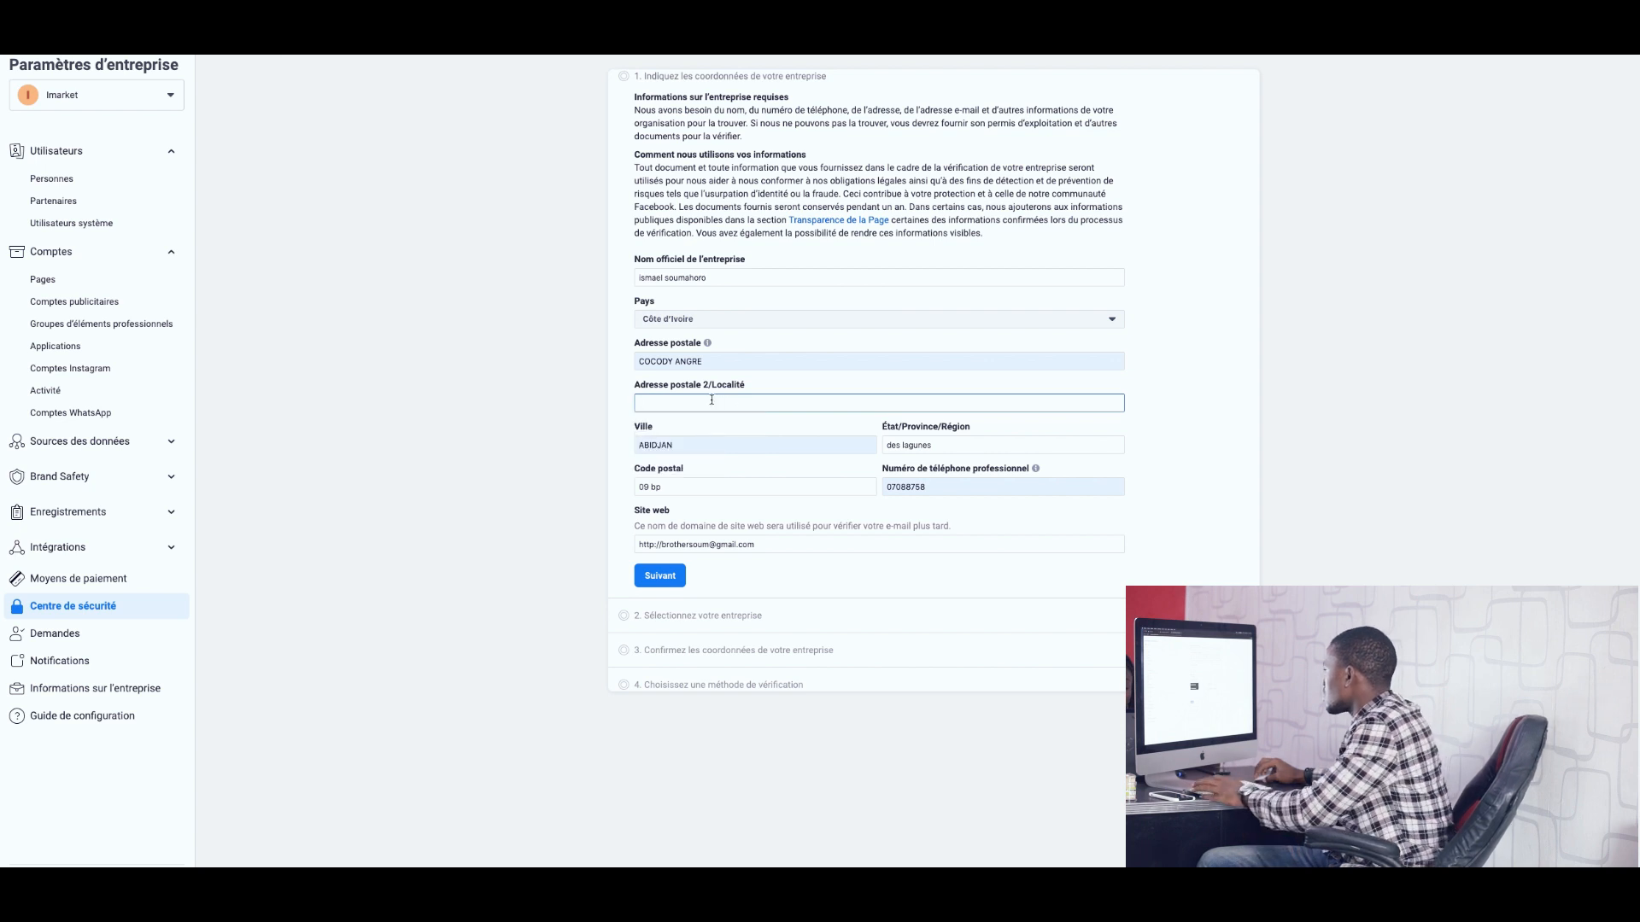
left_click(707, 398)
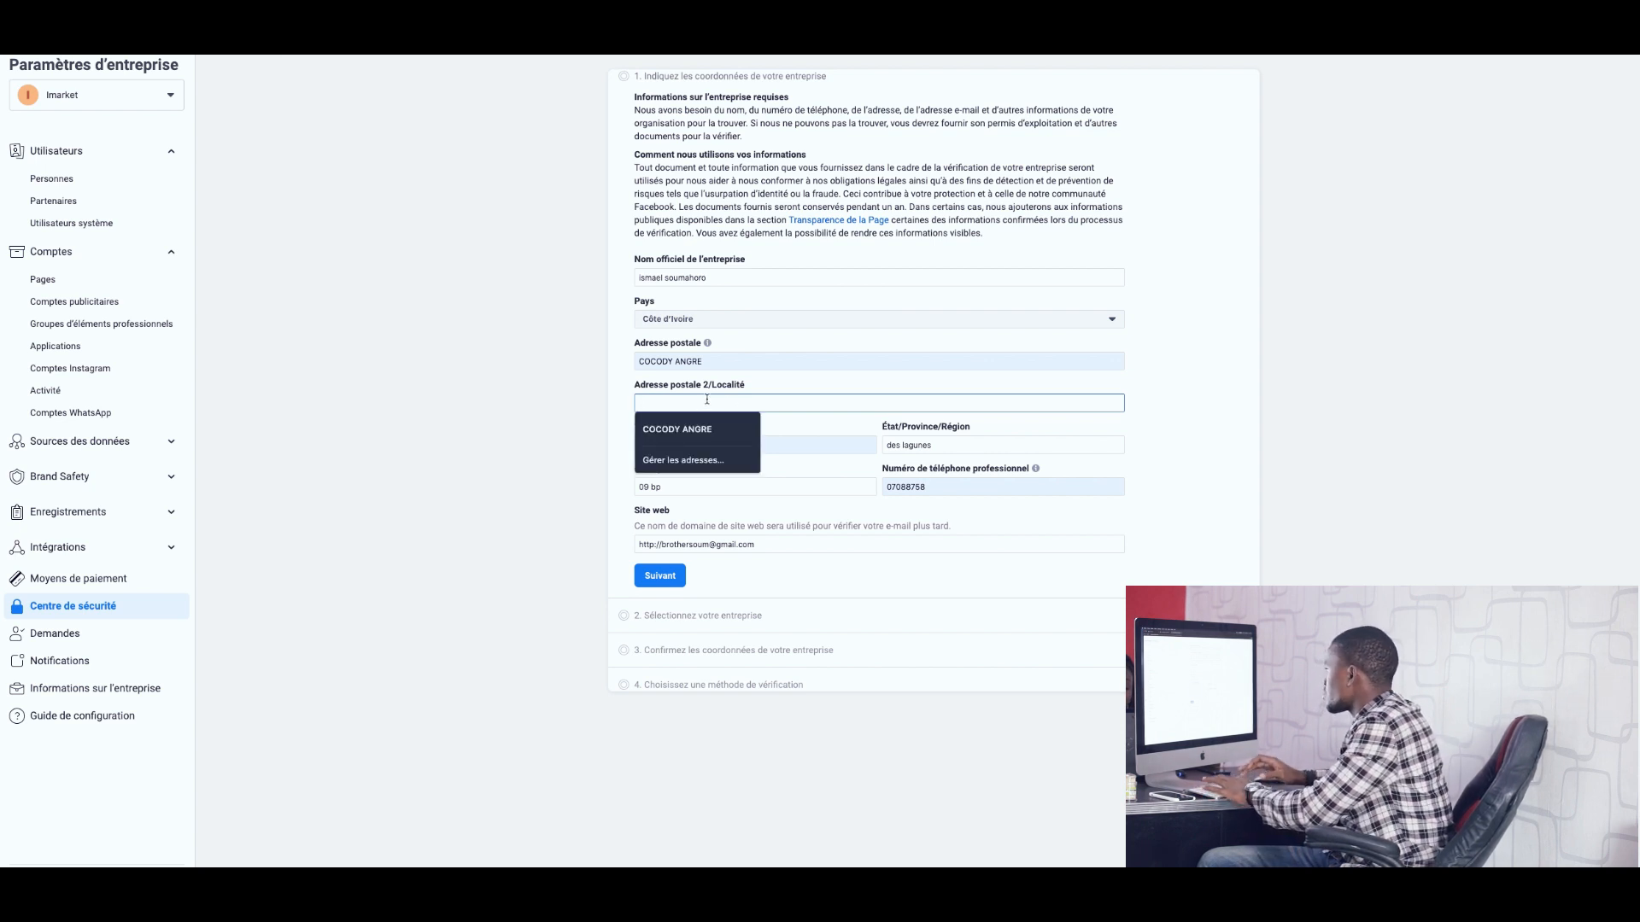
type("cocody")
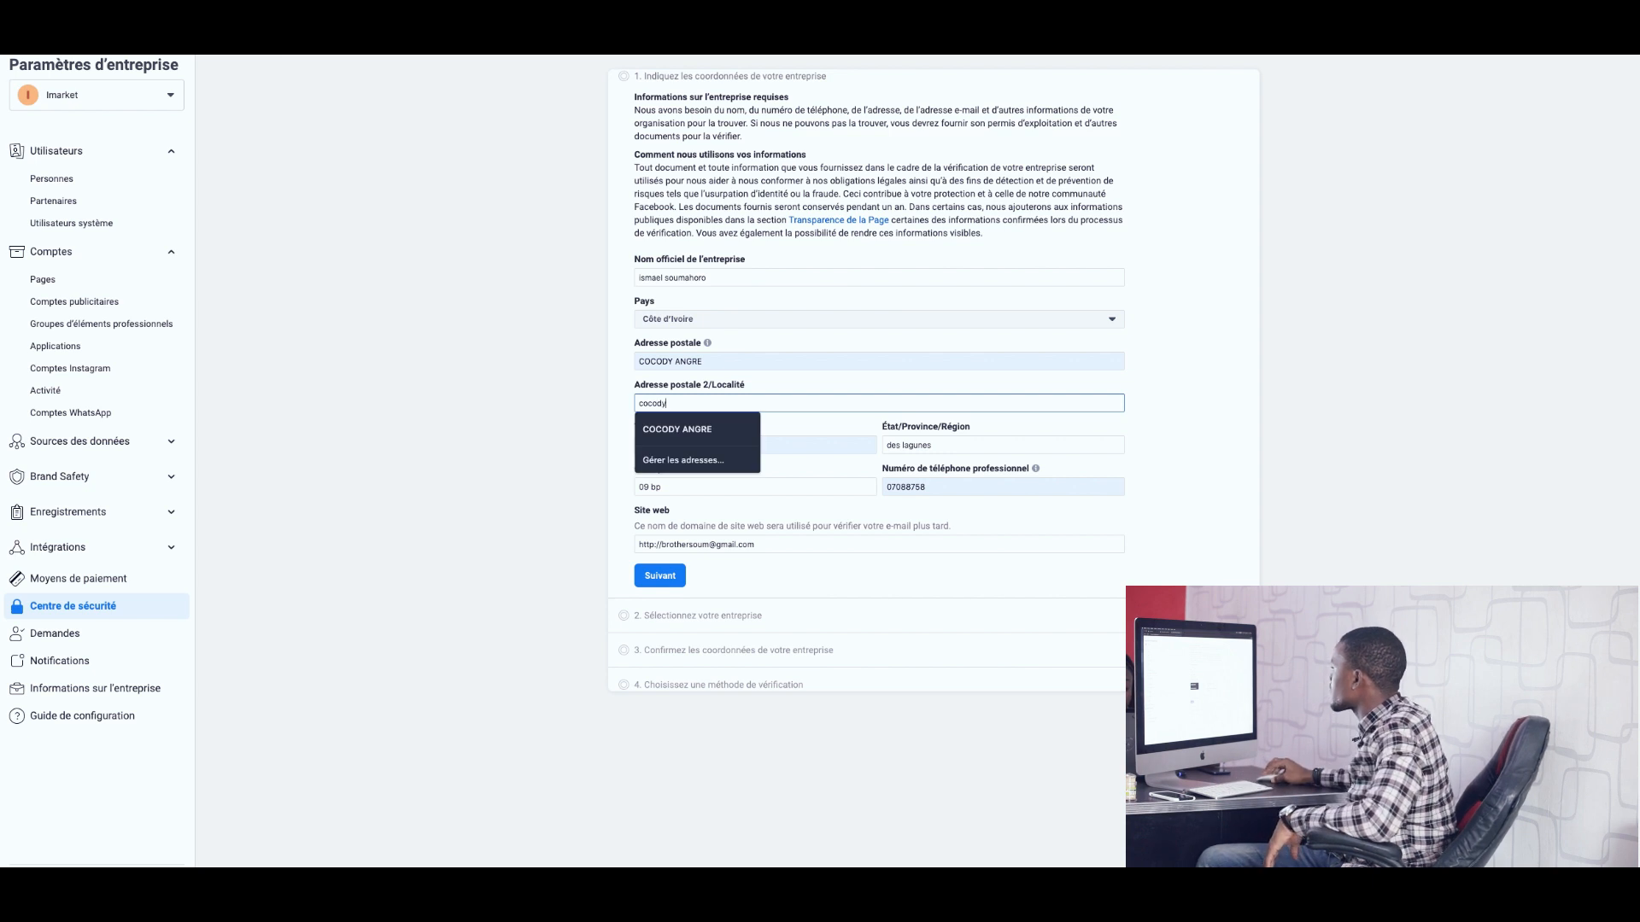
left_click(864, 564)
left_click(662, 578)
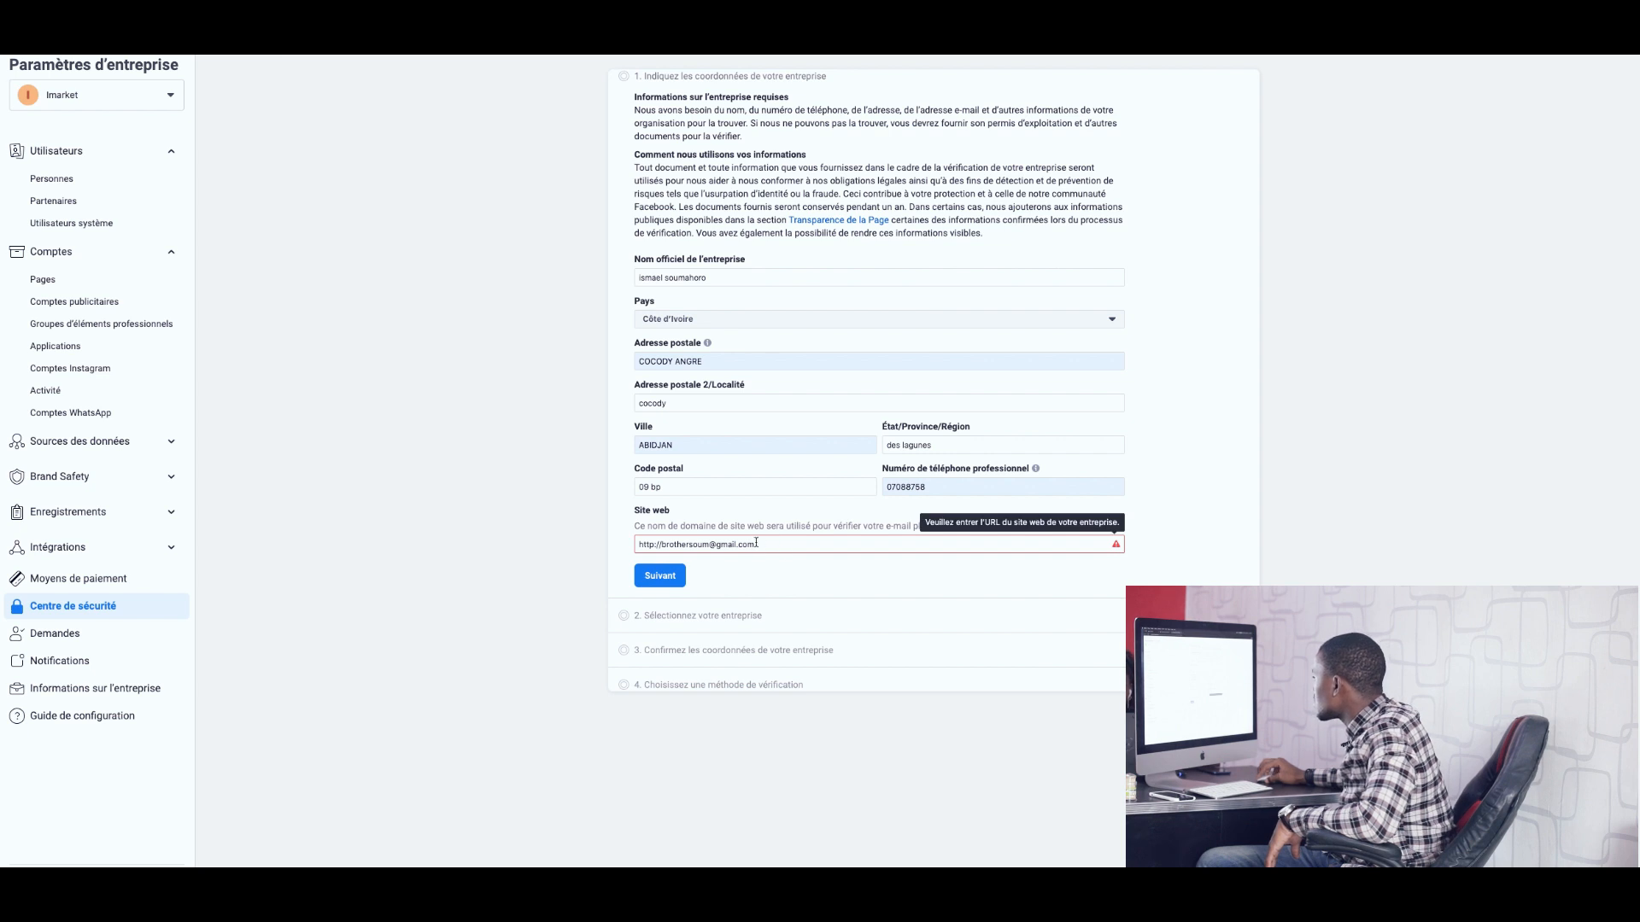
left_click_drag(756, 544, 639, 545)
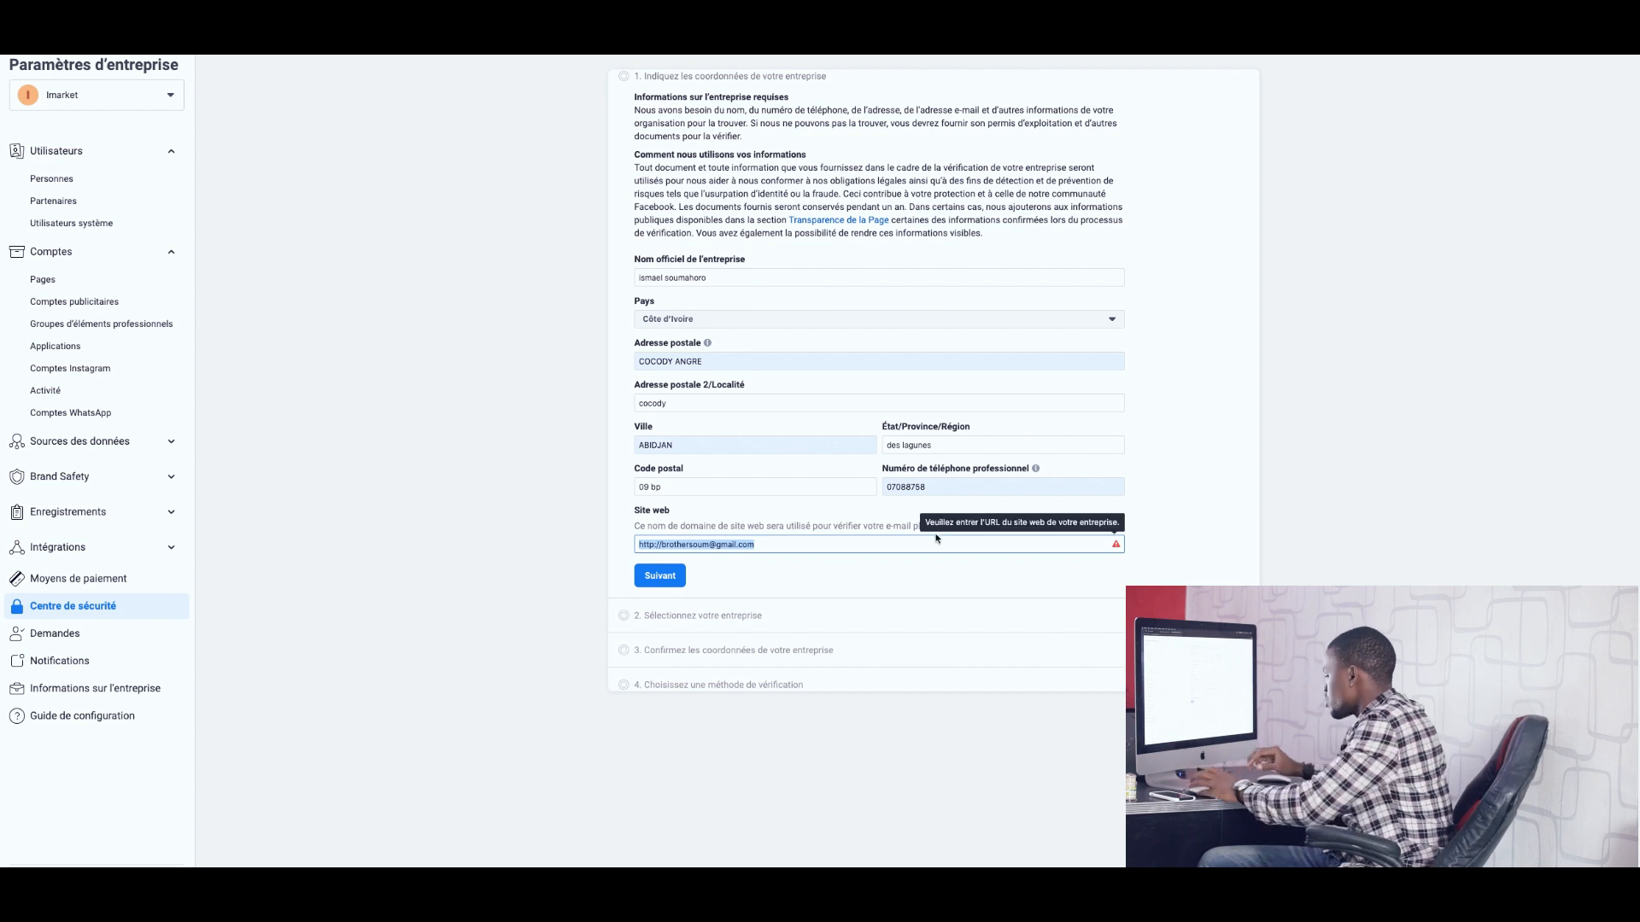
type("www")
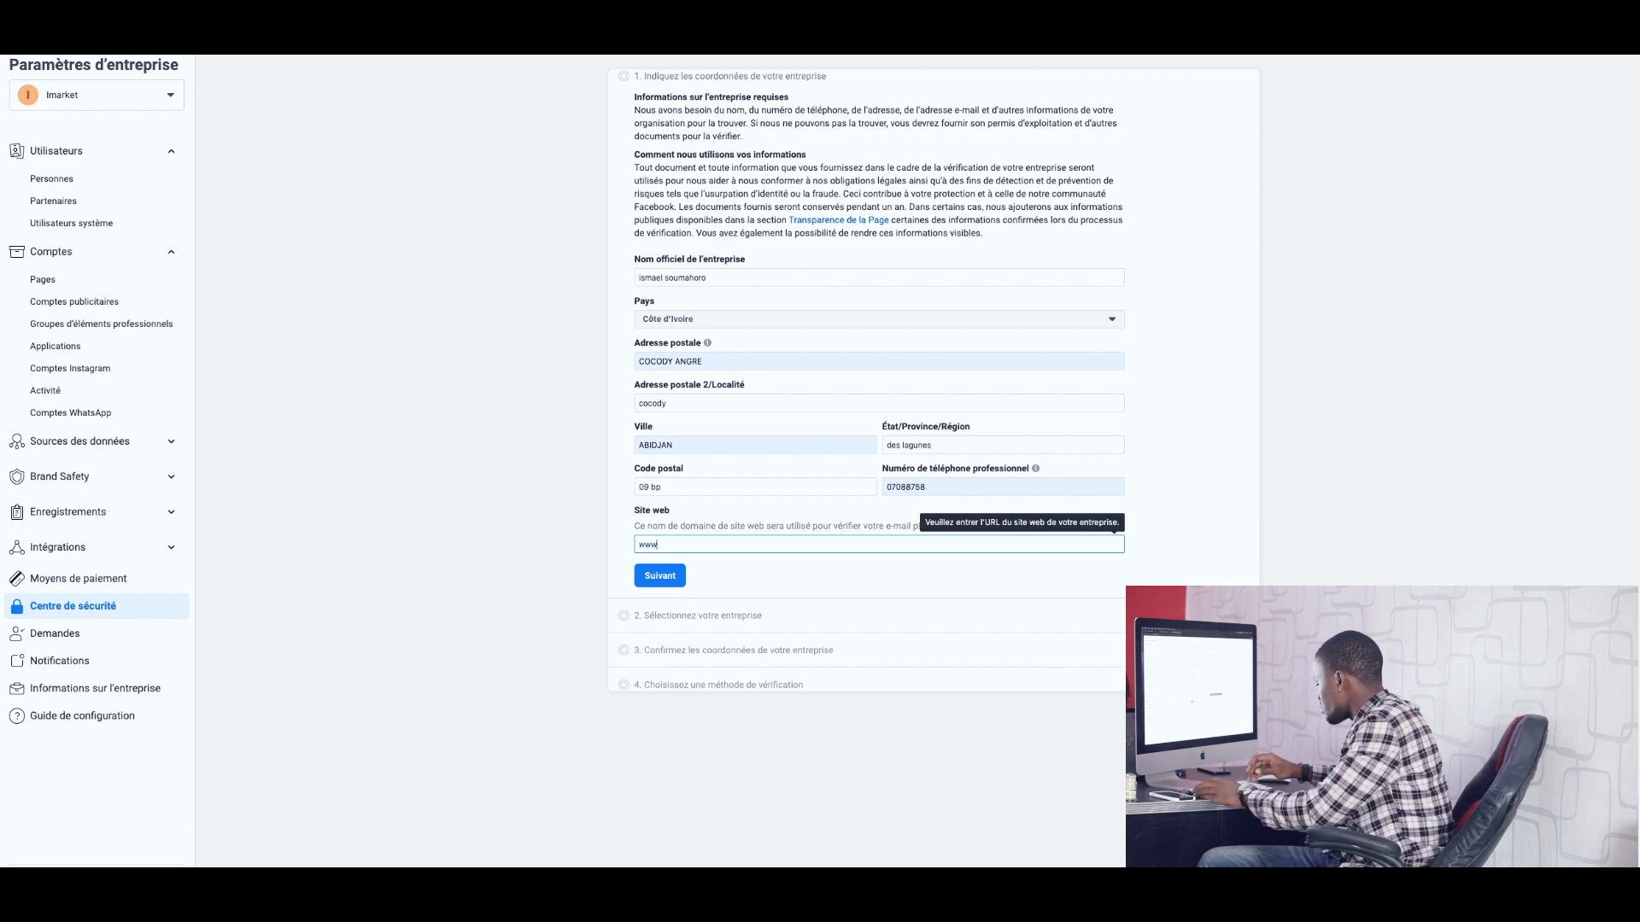
type(".")
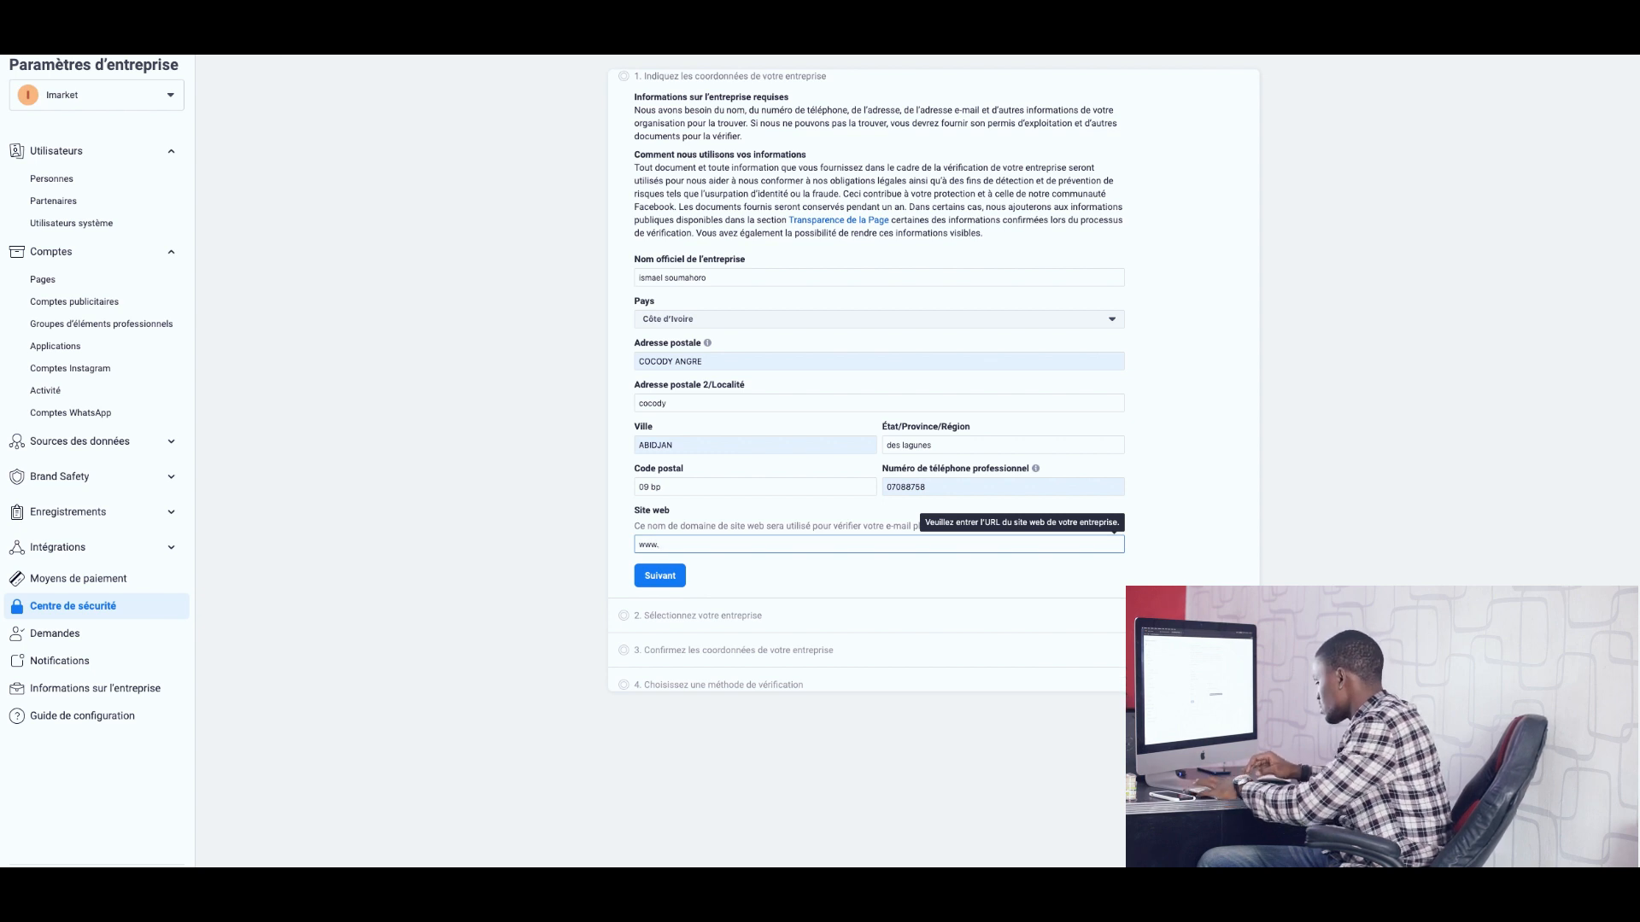
type("imarket")
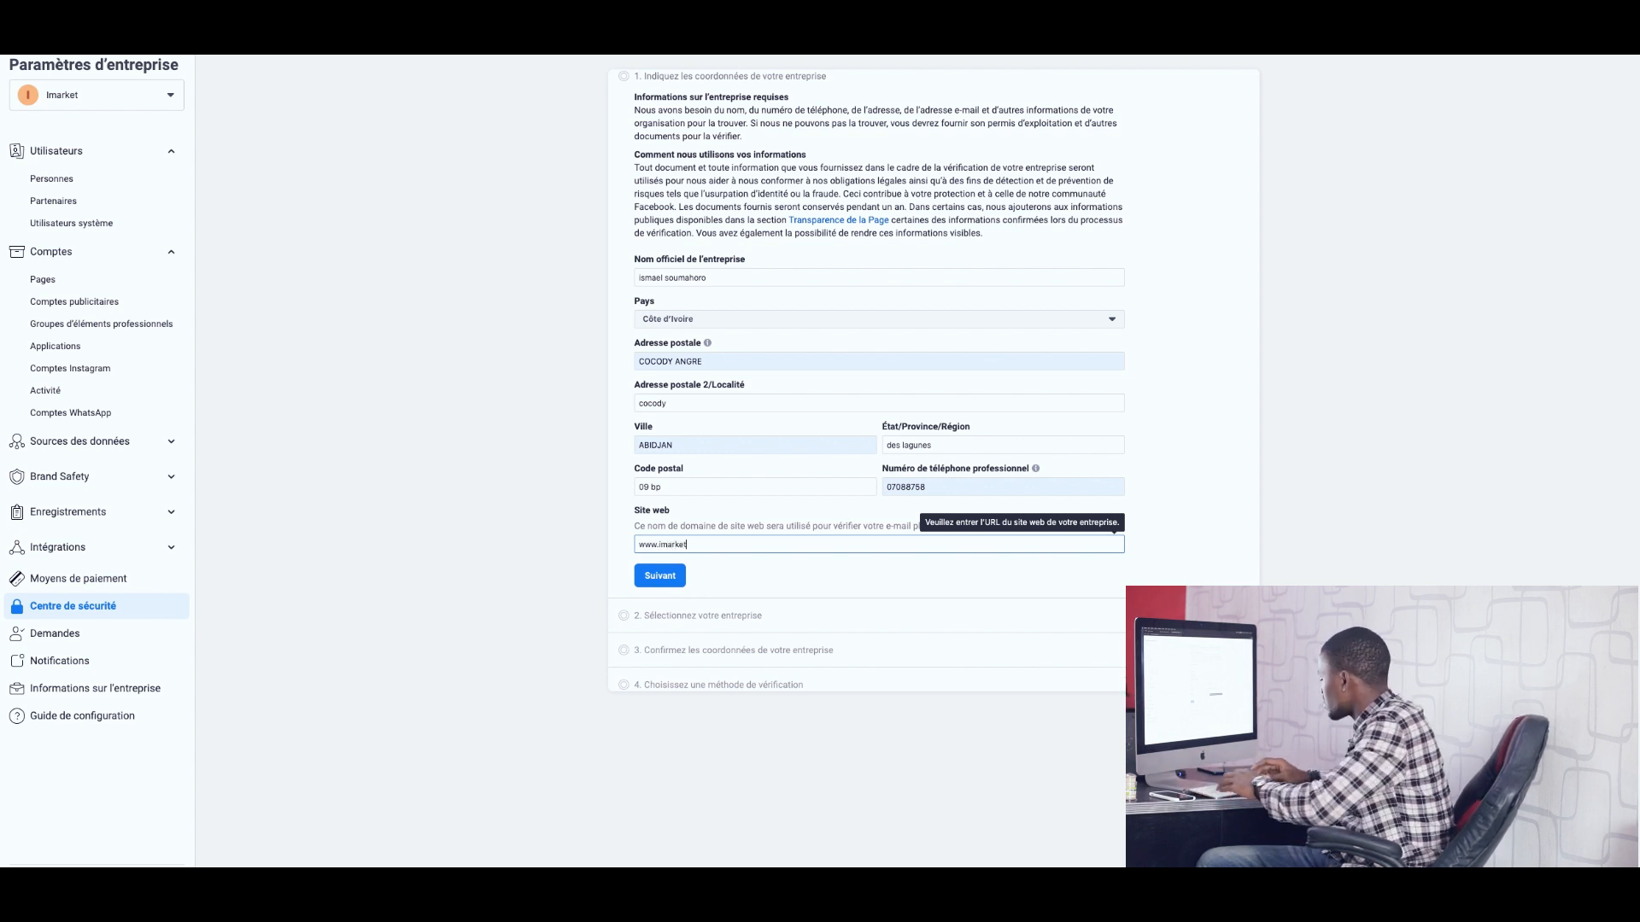
type(".com")
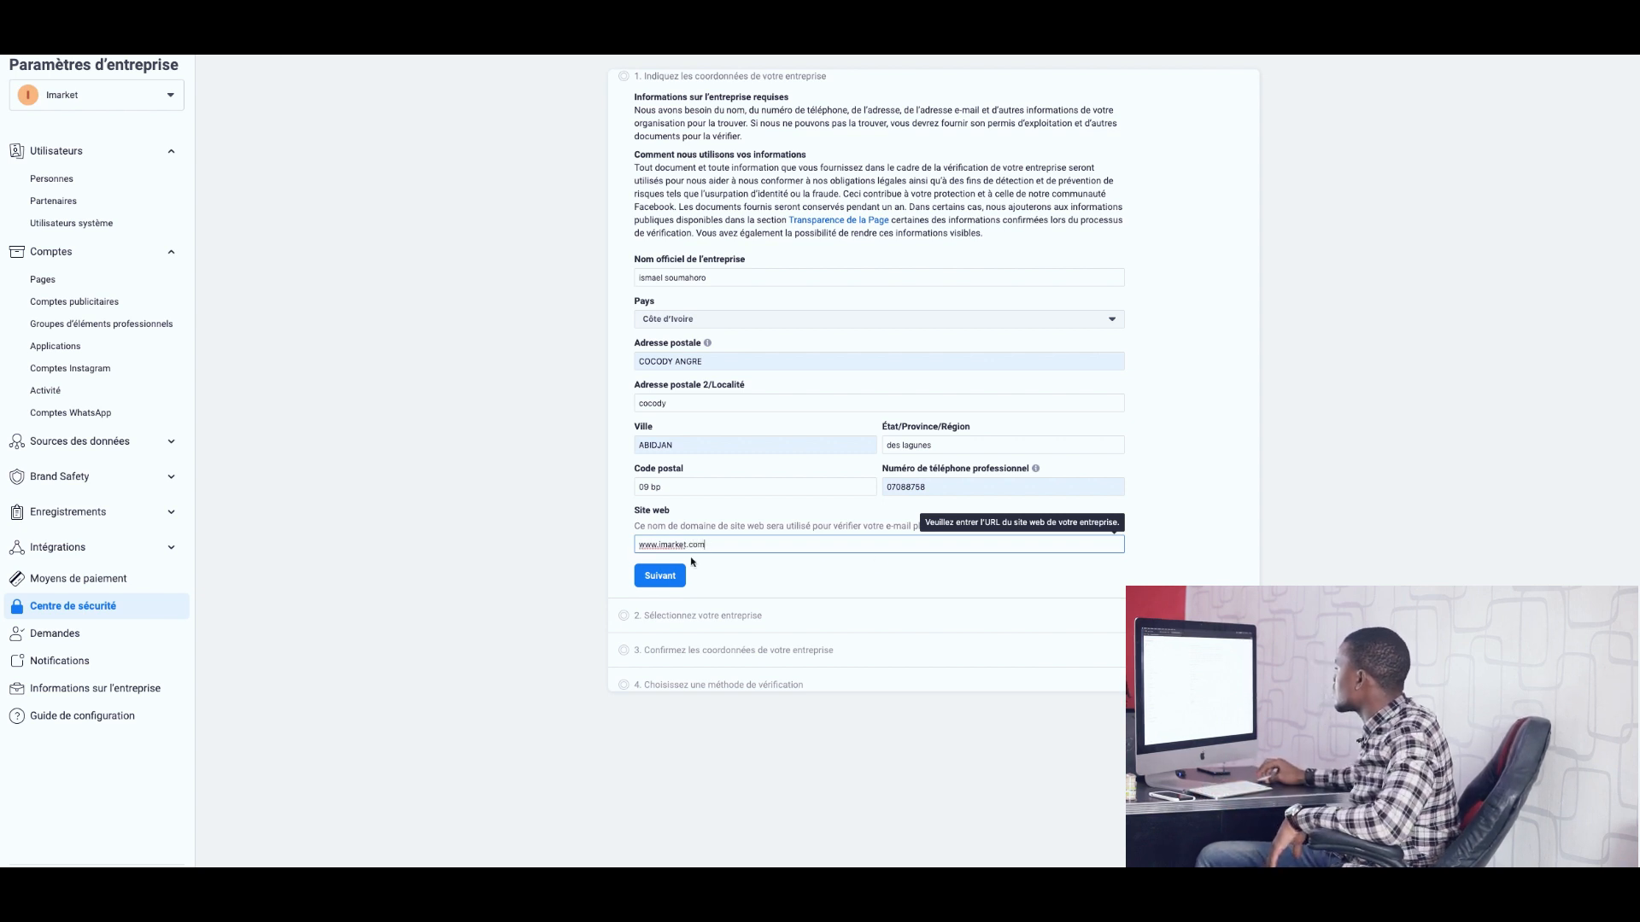
Submit the corrected details and continue with 'Aucune de ces options ne correspond'.
left_click(659, 576)
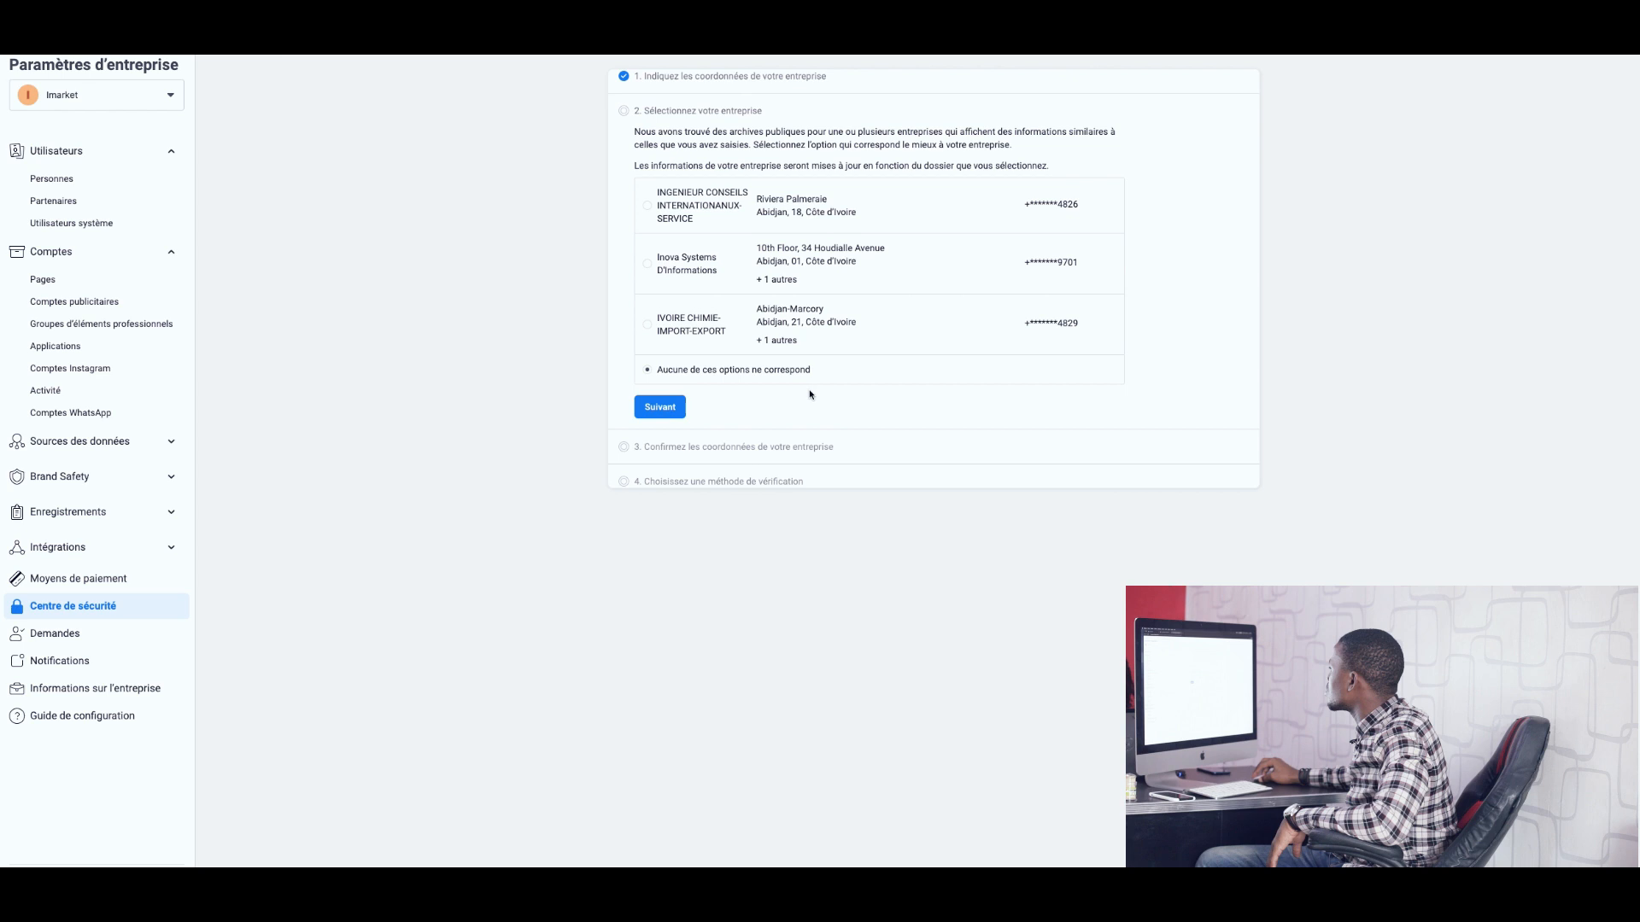
left_click(670, 411)
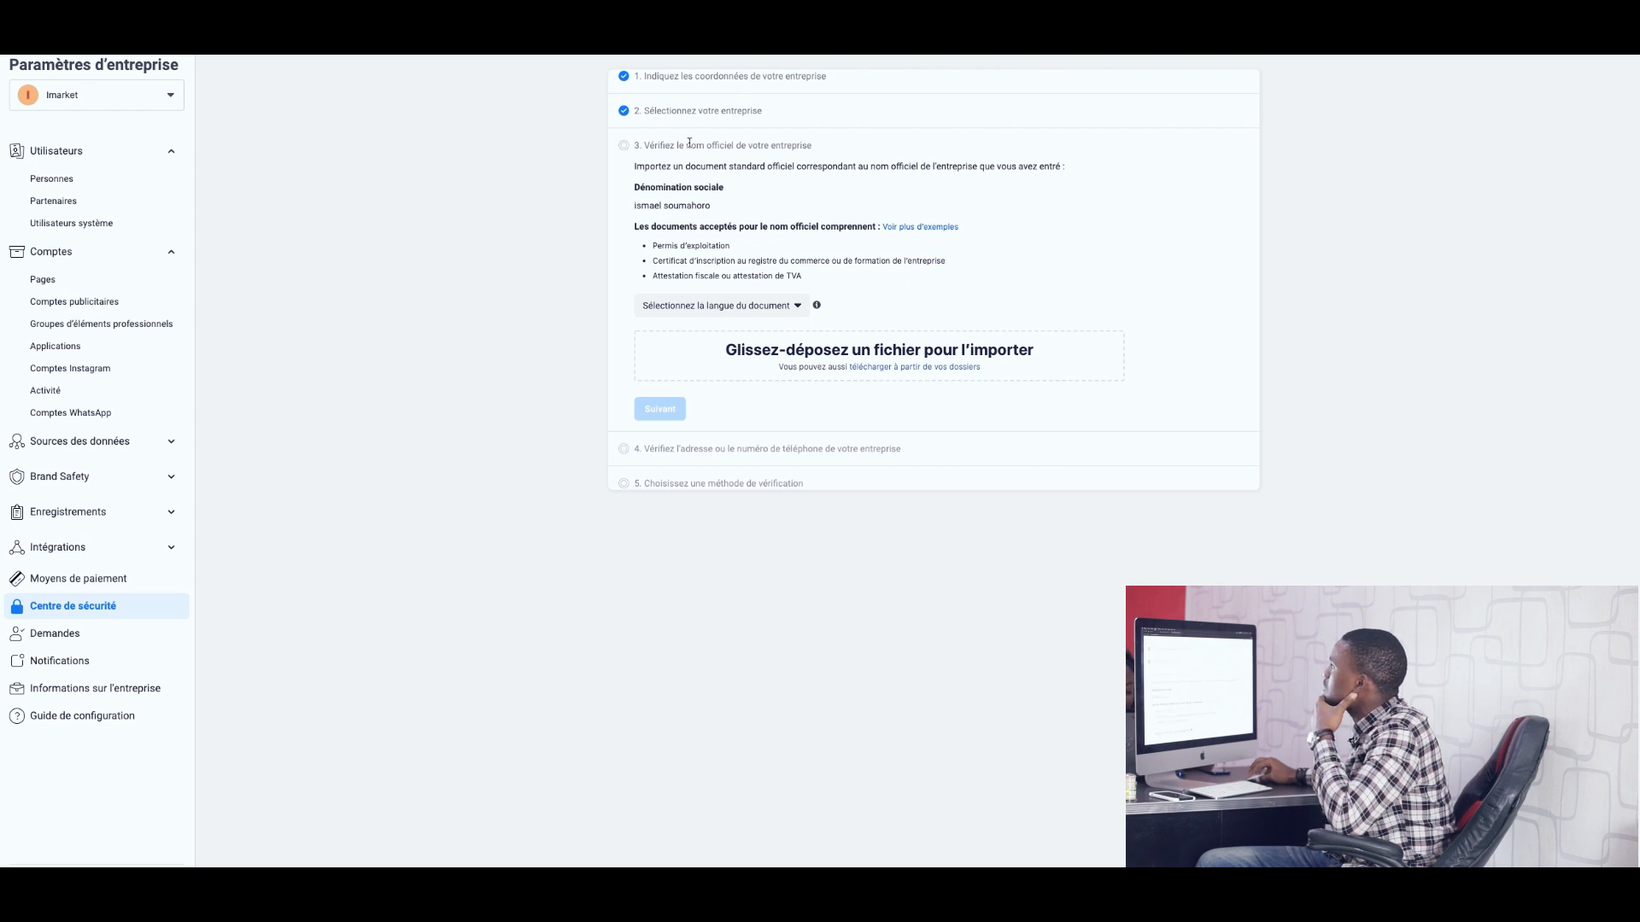
Reset the browser zoom to Taille réelle and open the document language dropdown.
scroll(689, 142, "up", 5)
left_click(158, 1)
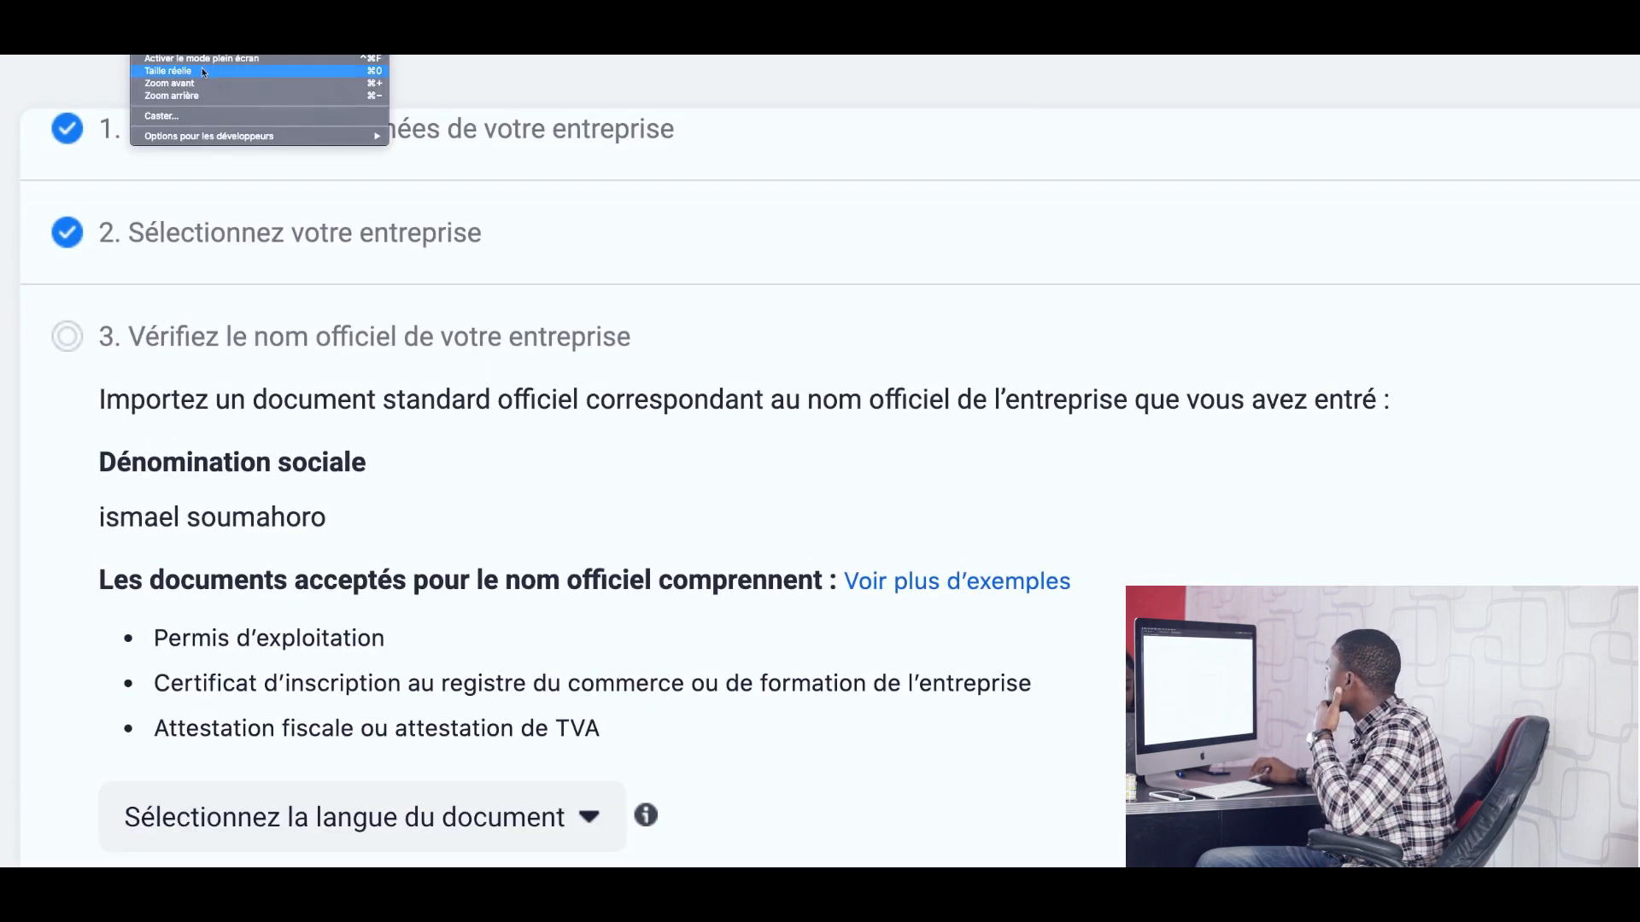
left_click(202, 70)
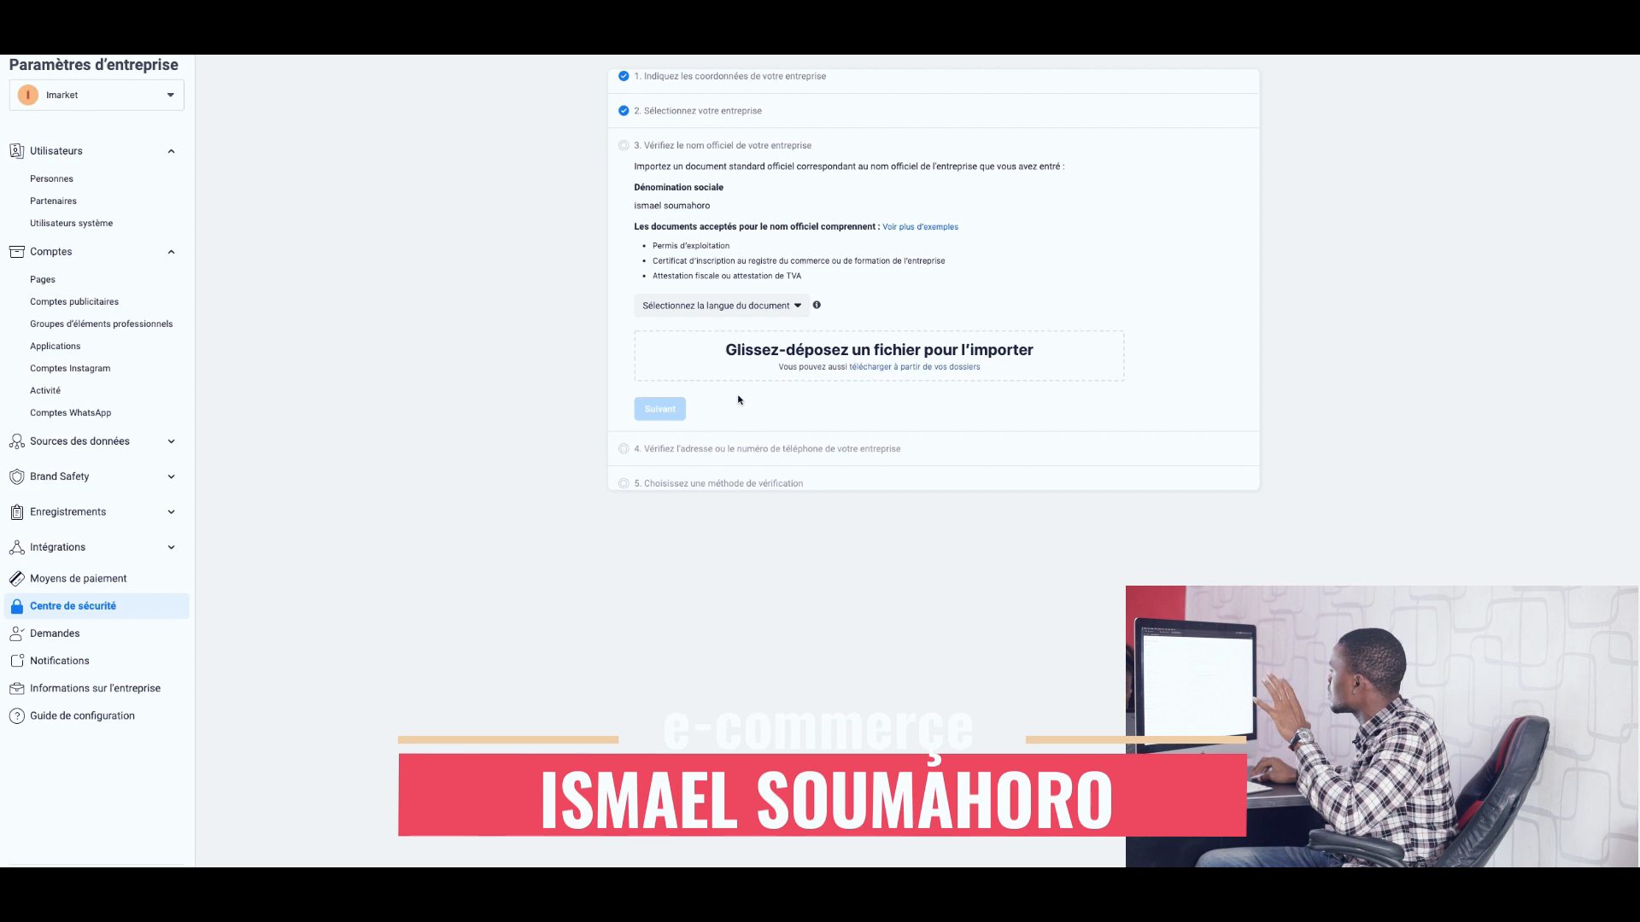
left_click(763, 308)
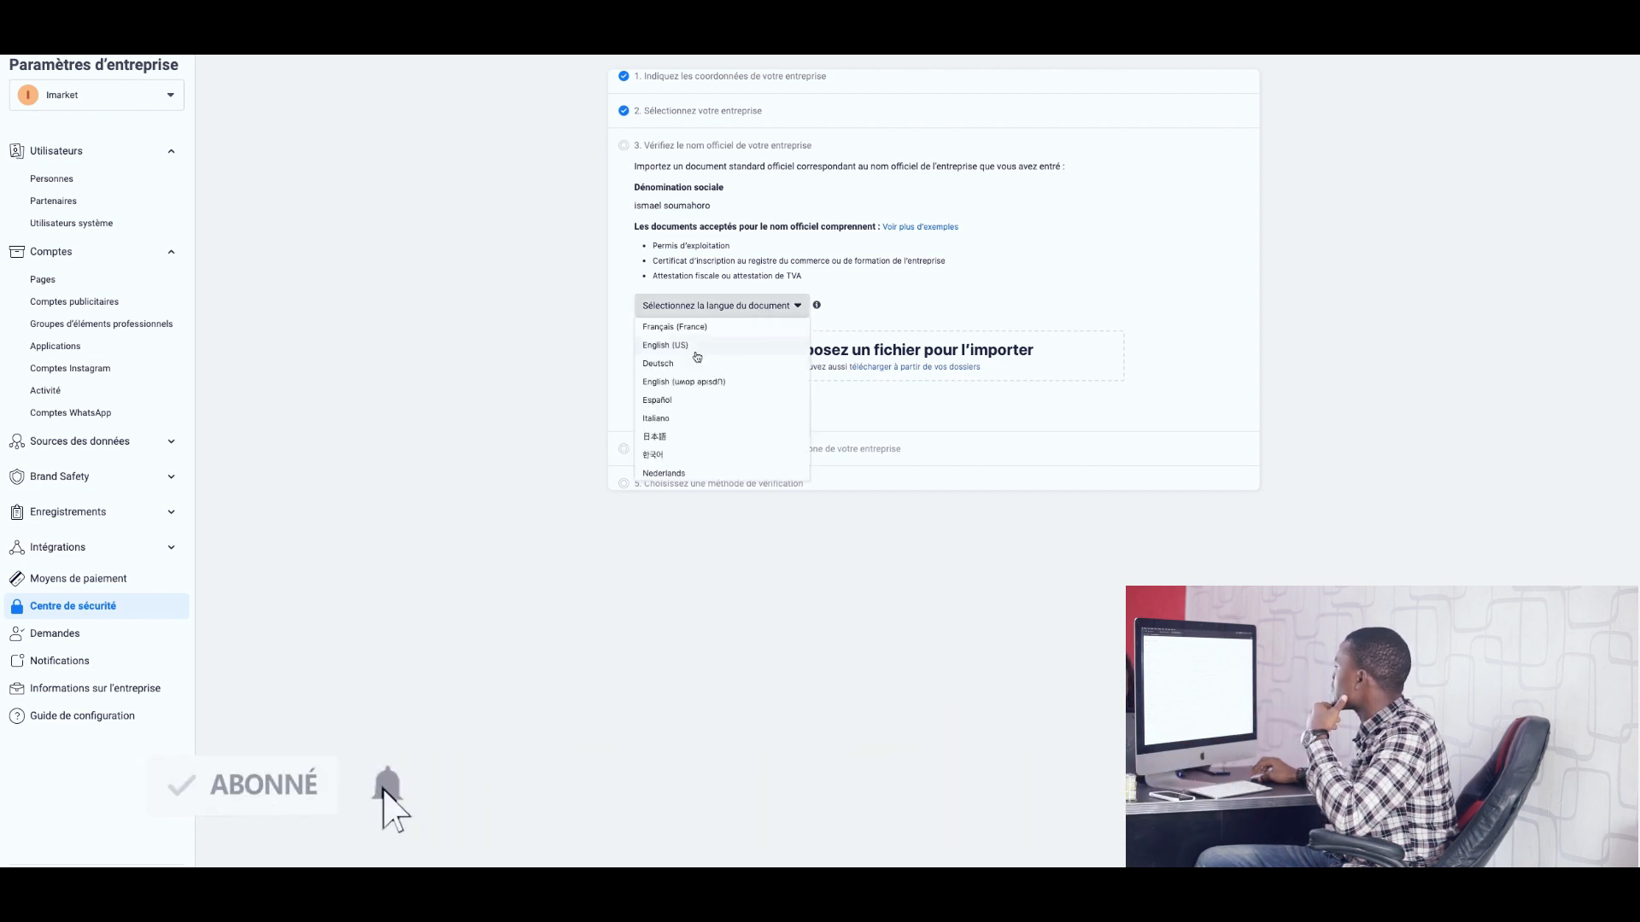
Choose Français (France), upload the 2021-08-23 screenshot as name proof, and submit.
left_click(682, 328)
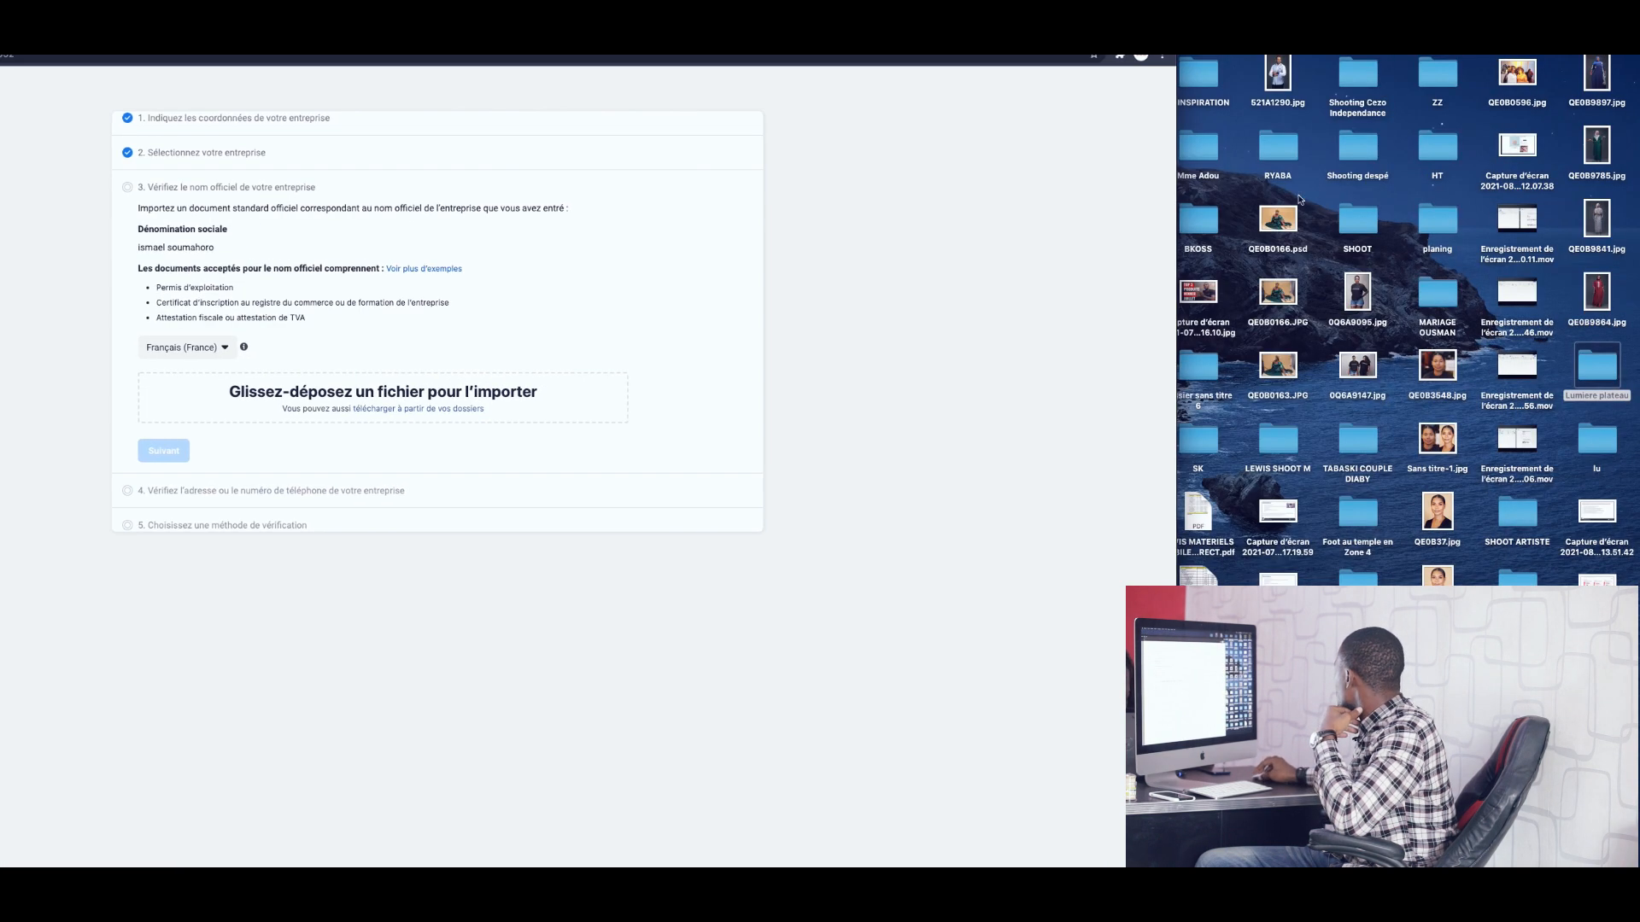
left_click_drag(1614, 536, 391, 408)
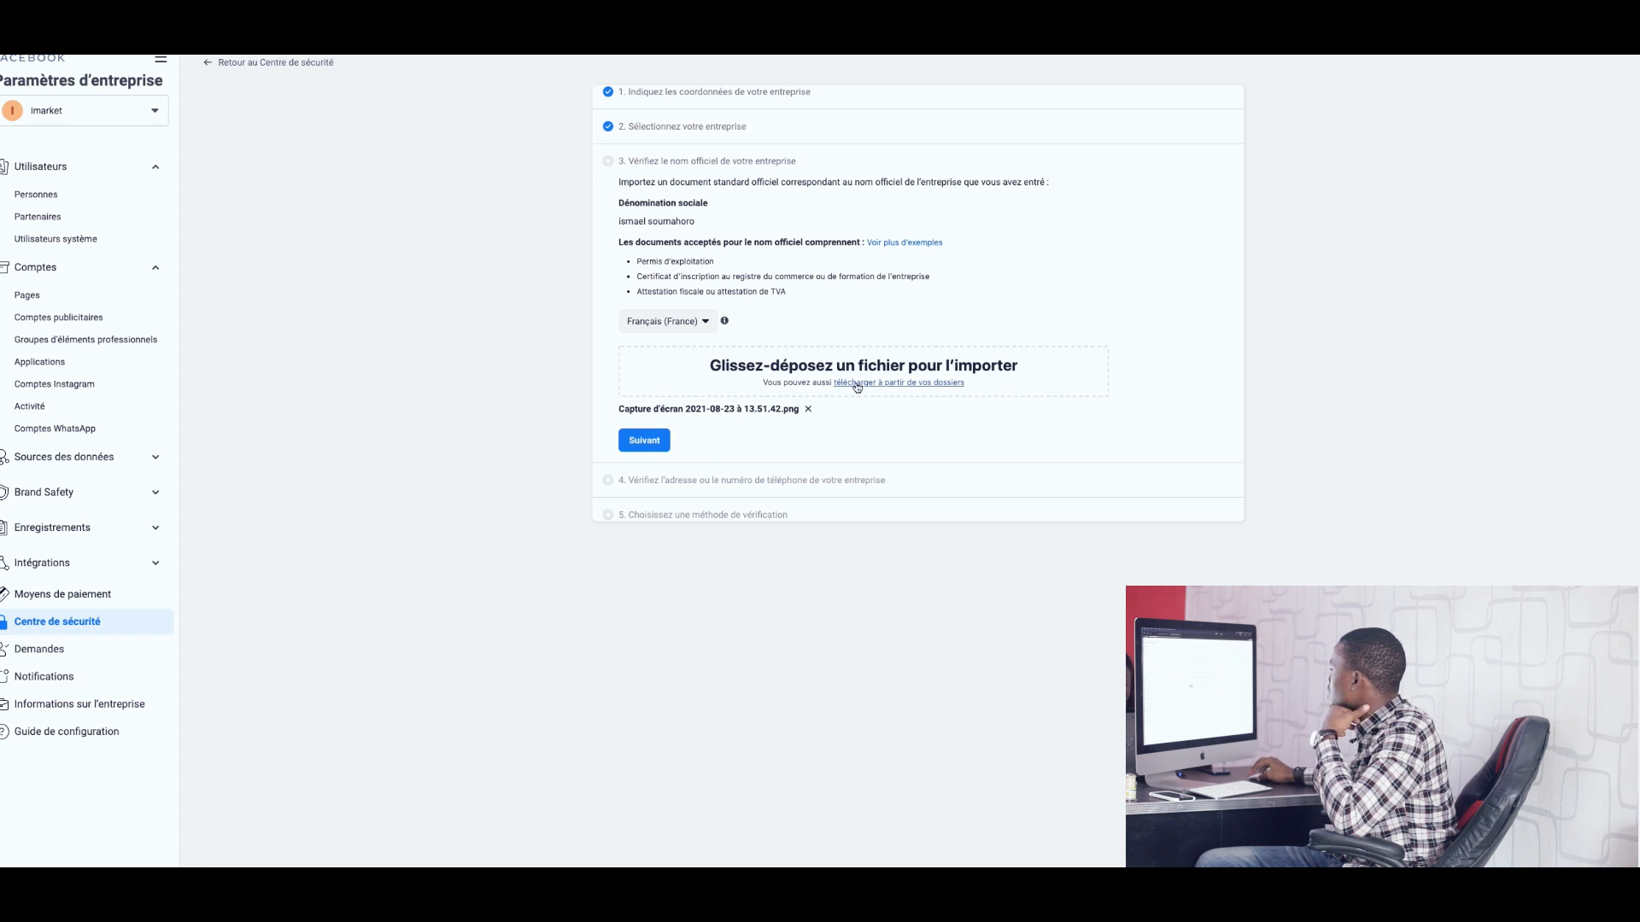
left_click(652, 449)
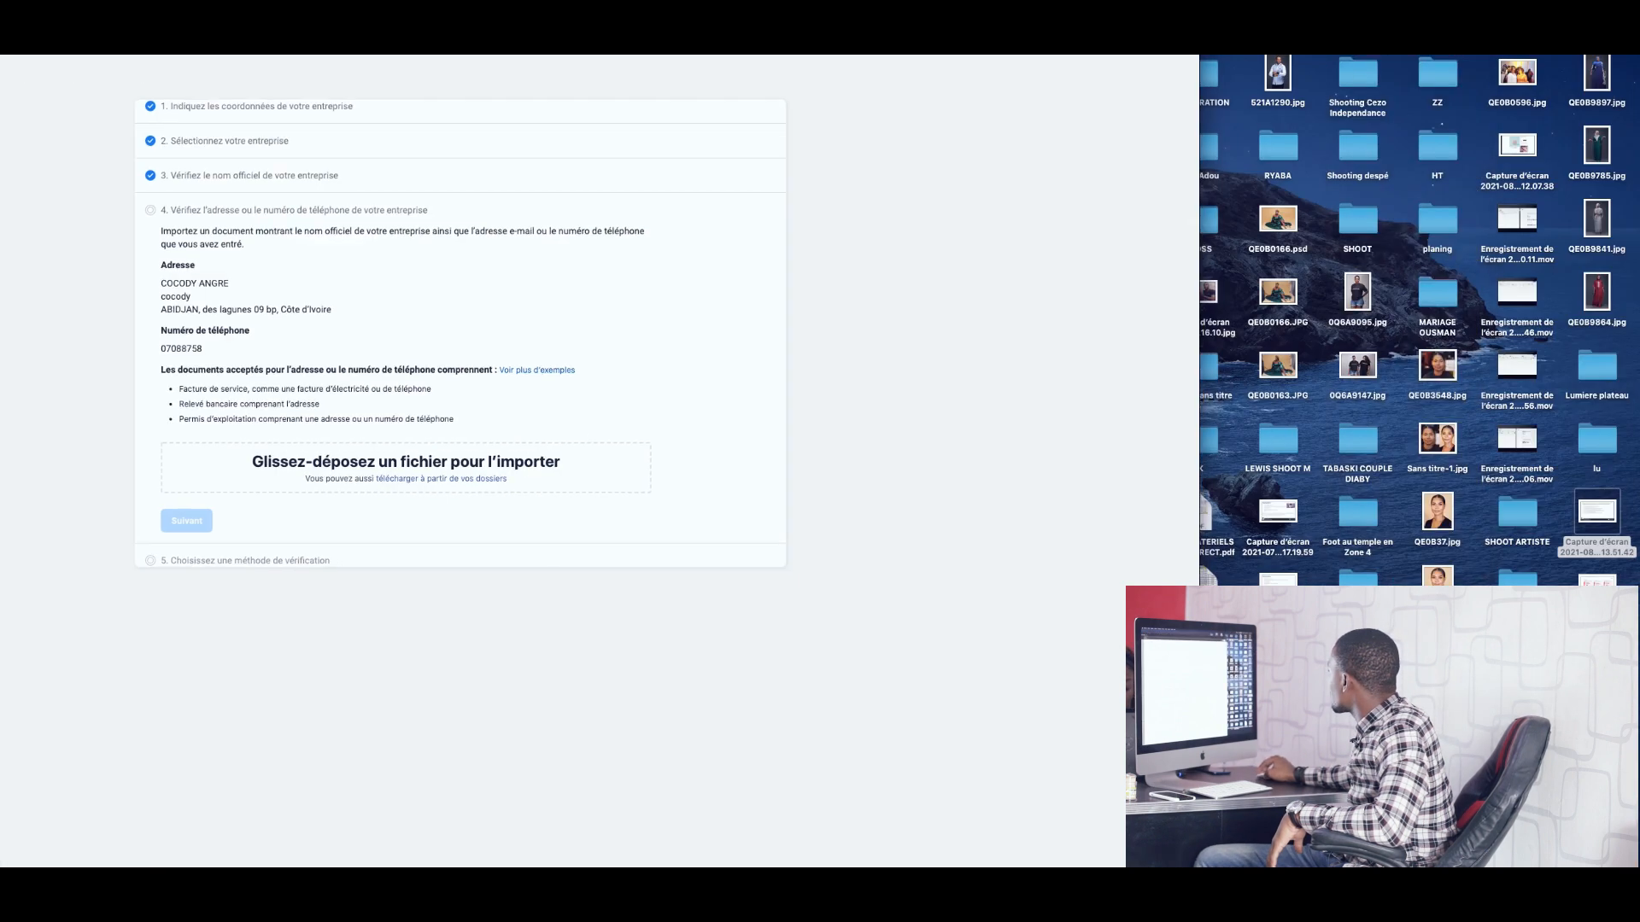
Upload 'Capture d'écran 2021-08-20 à 18.58.24.png' as address proof and reposition the browser window.
left_click_drag(1597, 598, 410, 468)
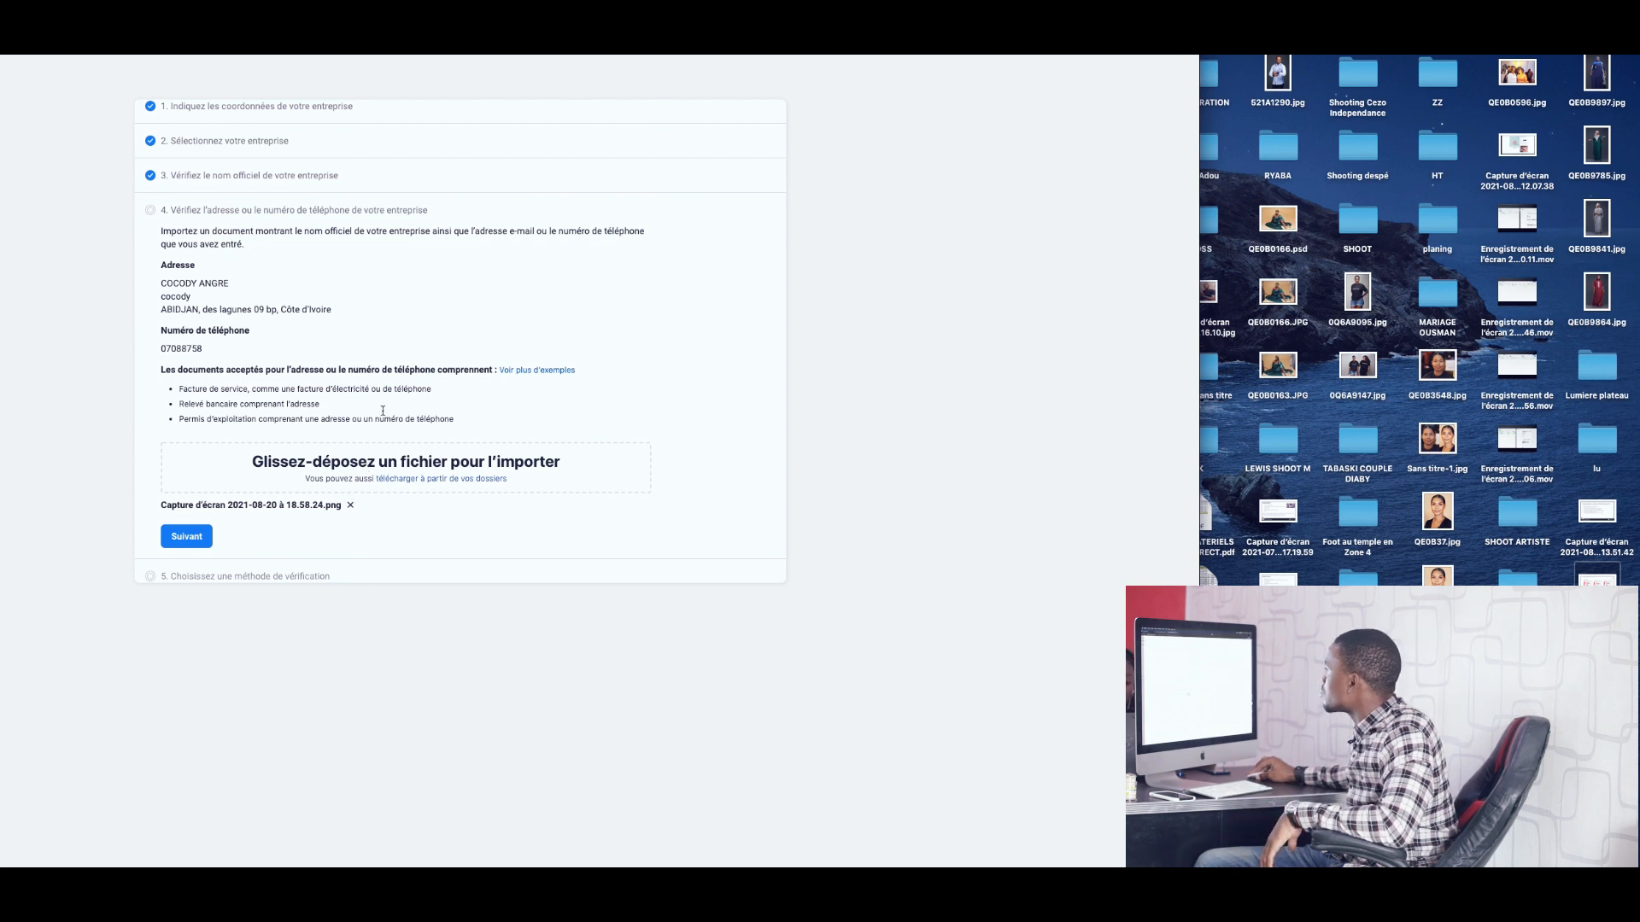
left_click_drag(384, 29, 857, 6)
Submit the address proof and select the contact e-mail field in step 5.
left_click(668, 514)
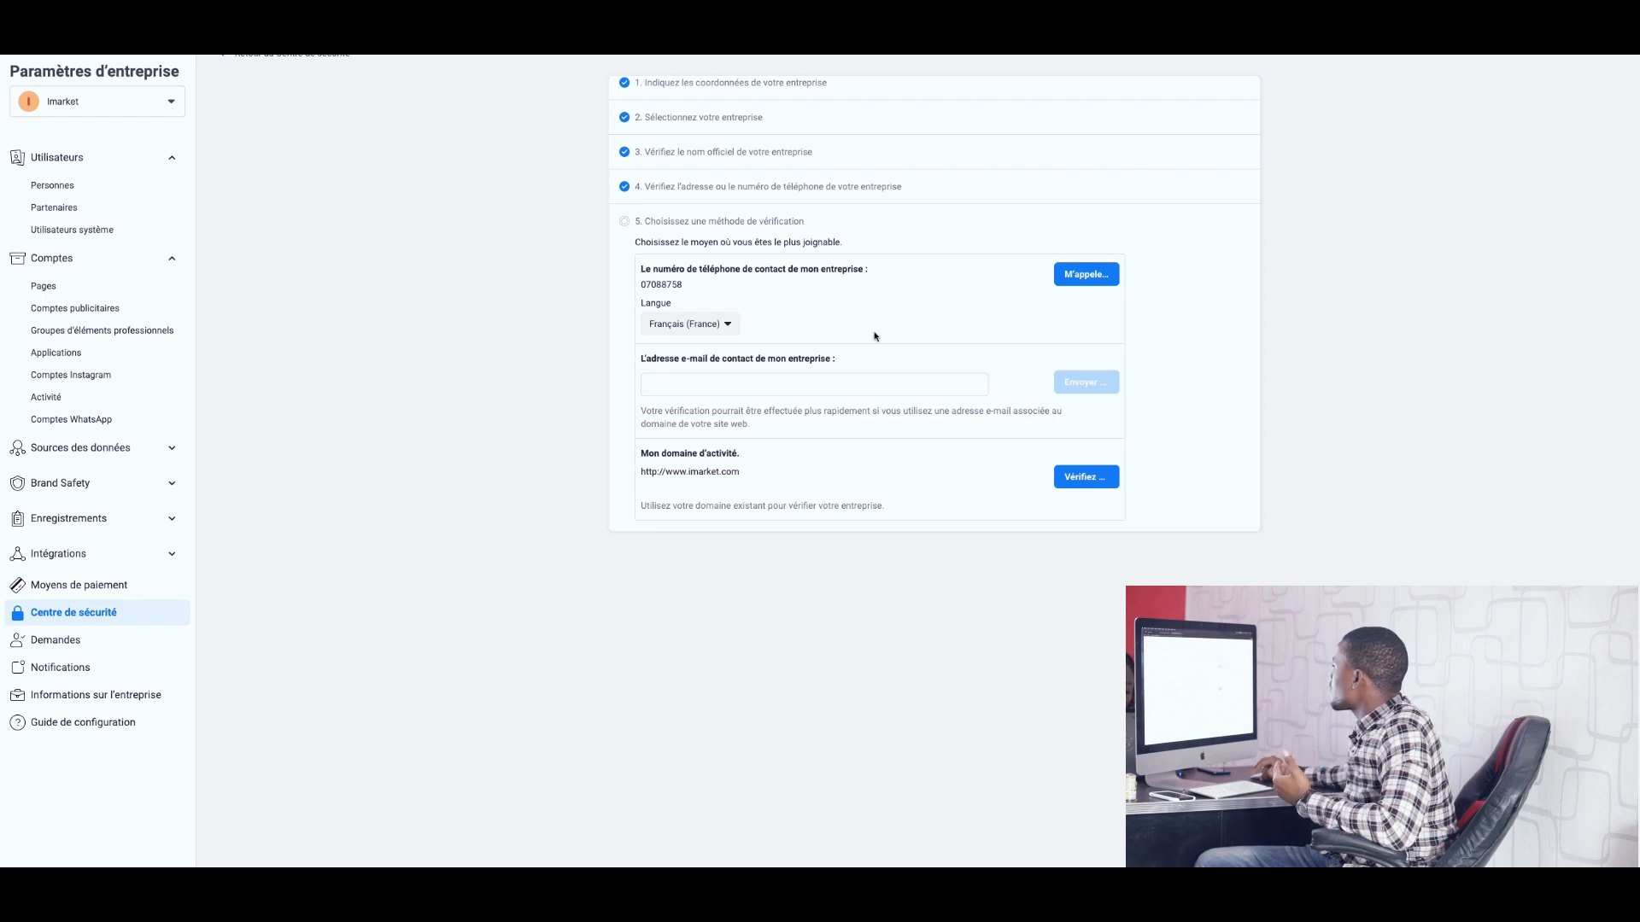
left_click(824, 389)
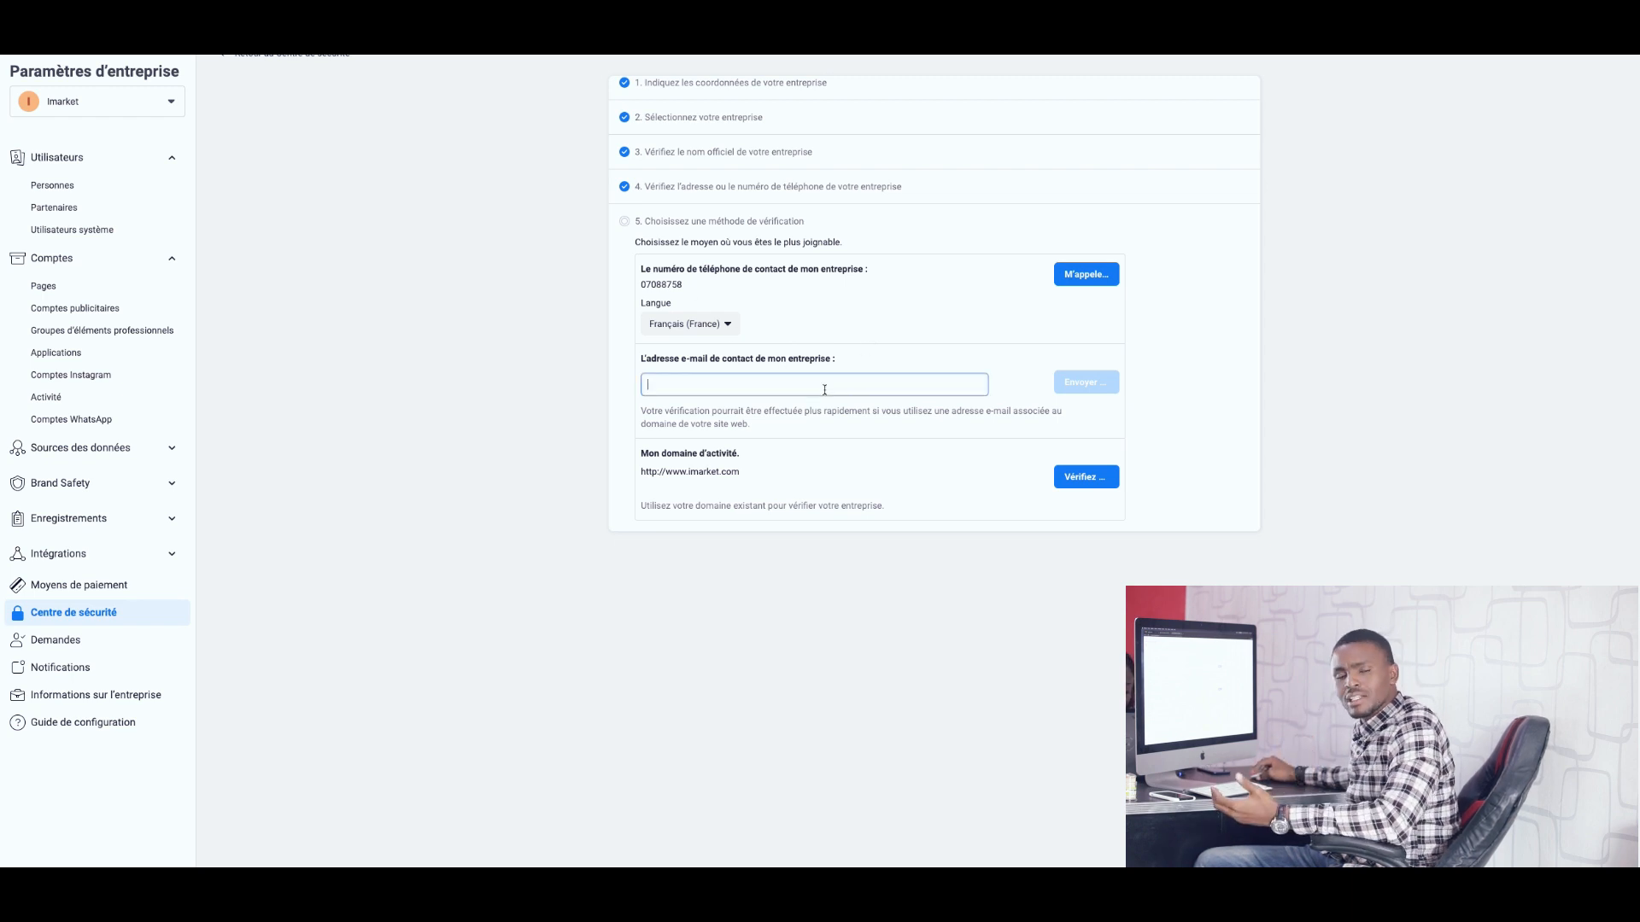